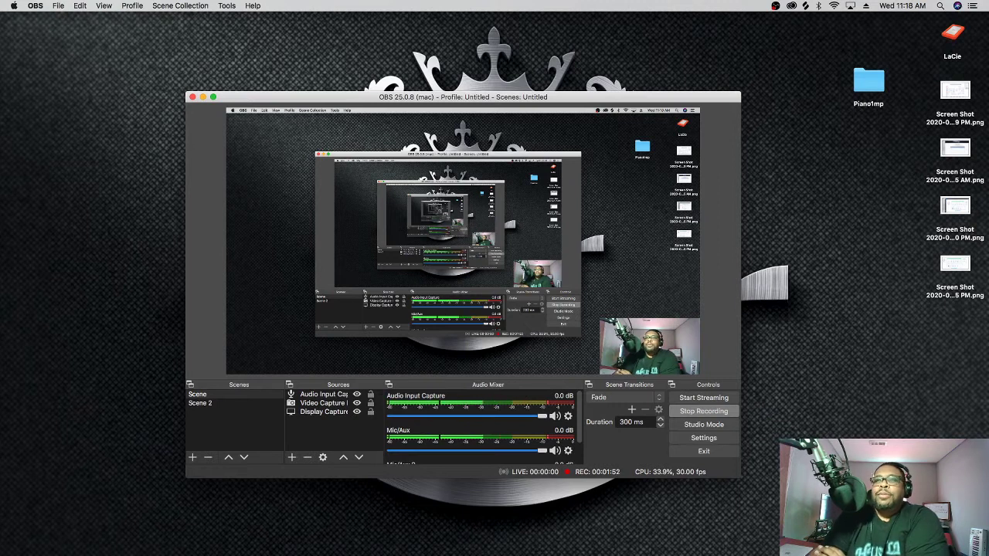
# Switch to the Logic Pro X project and select the 808 track.
pyautogui.moveTo(987, 234)
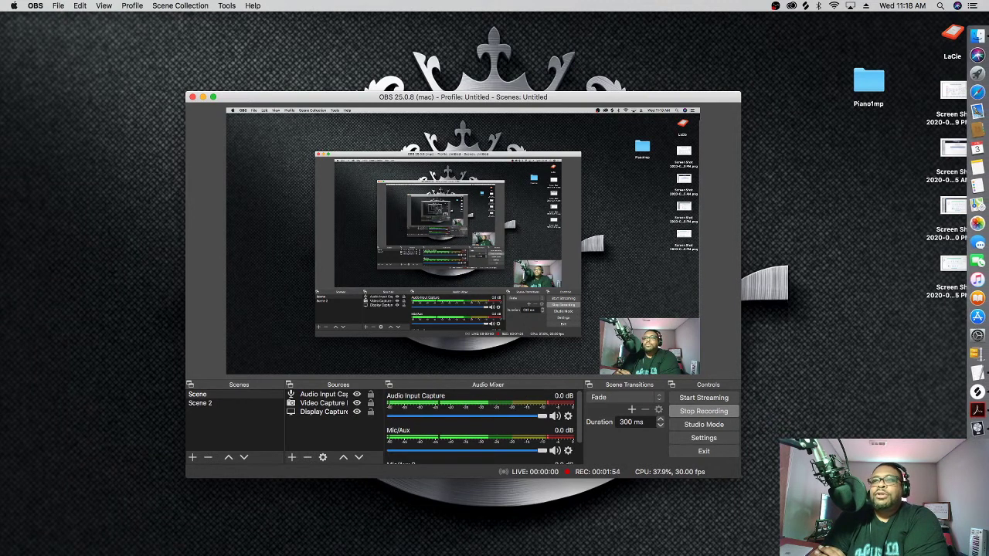
pyautogui.click(976, 428)
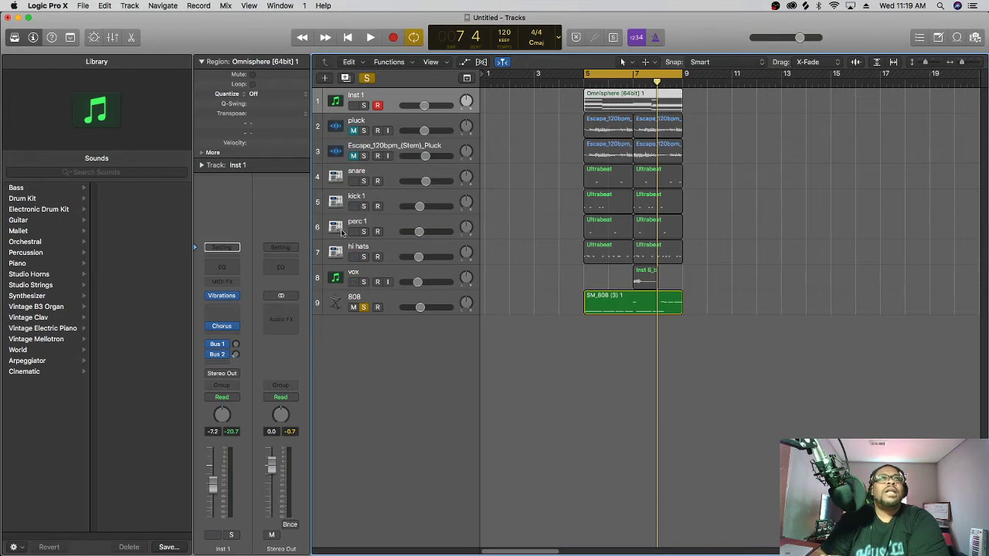
pyautogui.click(233, 311)
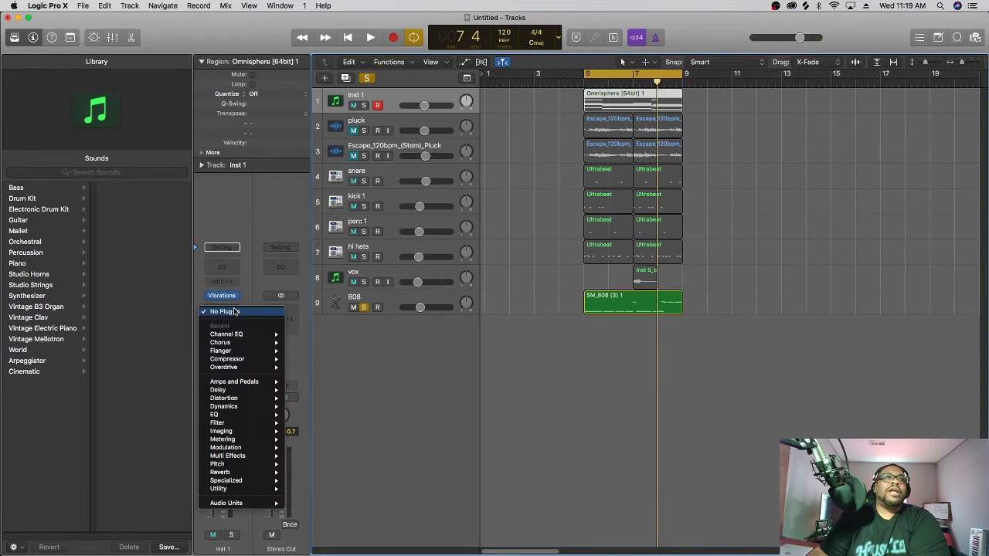
pyautogui.click(384, 295)
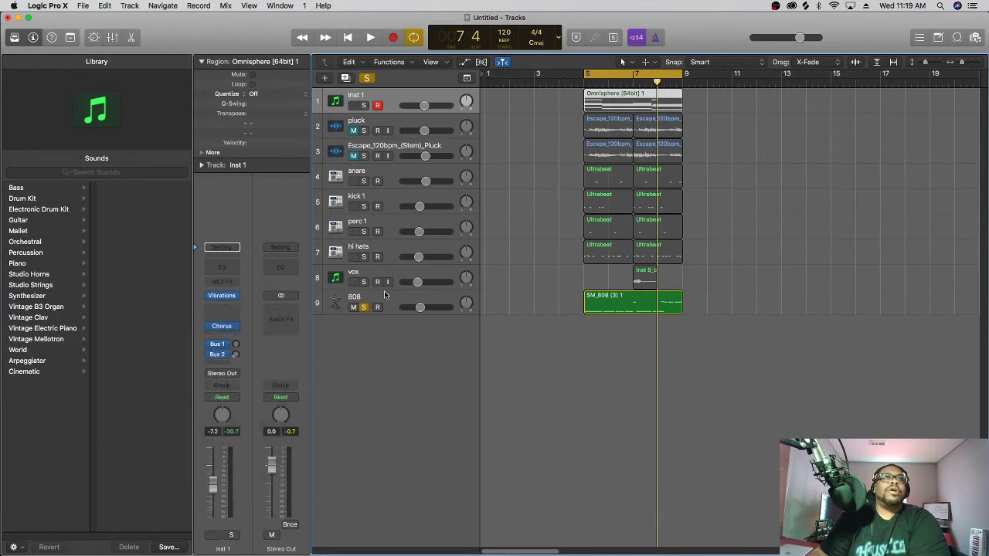
pyautogui.click(384, 296)
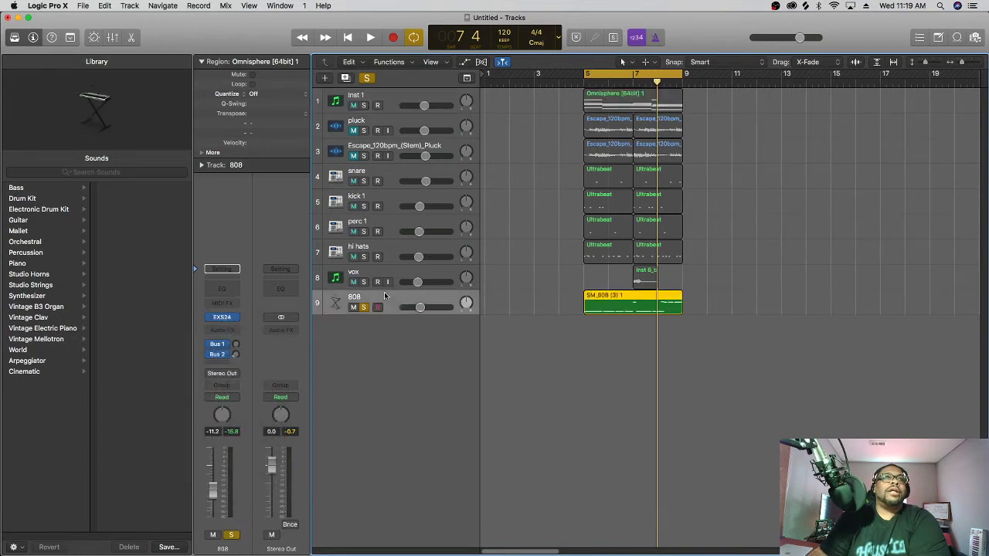
# Insert a Channel EQ on the 808 track's channel strip and reposition the plug-in window.
pyautogui.click(236, 318)
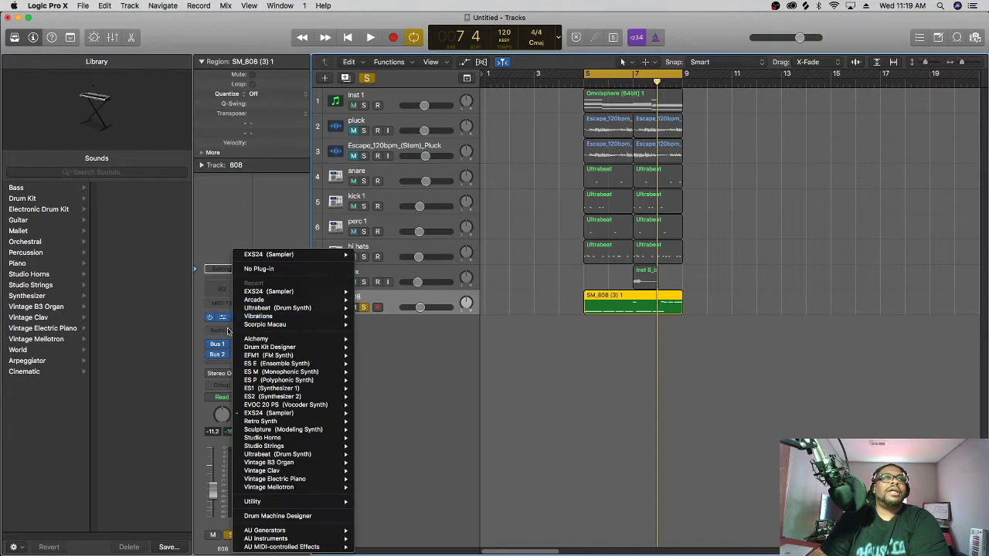
pyautogui.click(199, 354)
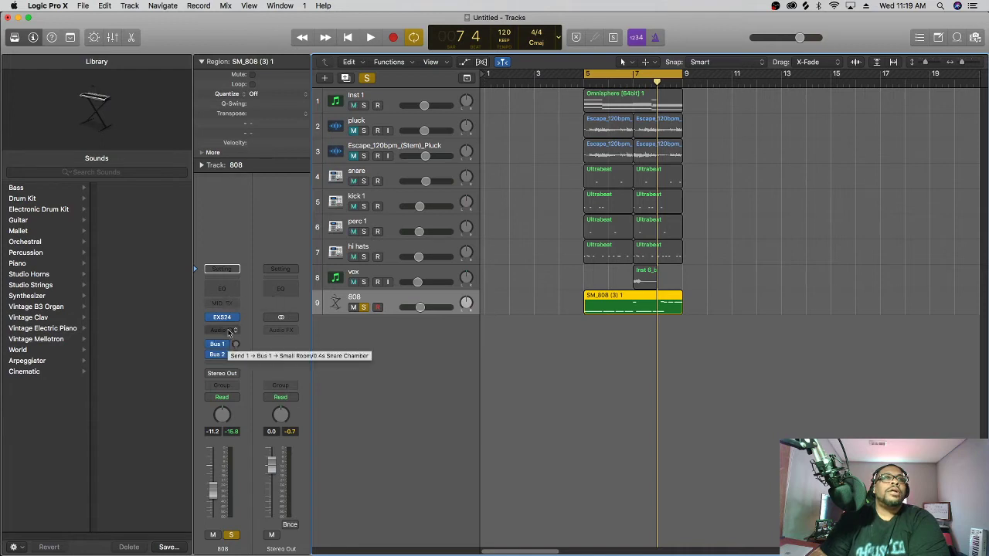
pyautogui.click(230, 287)
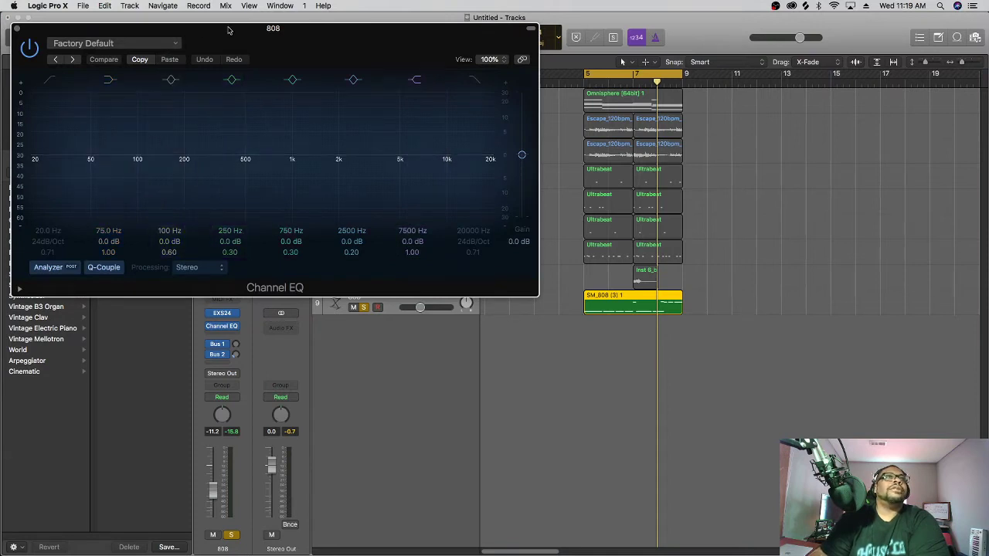
pyautogui.moveTo(227, 31); pyautogui.dragTo(475, 125)
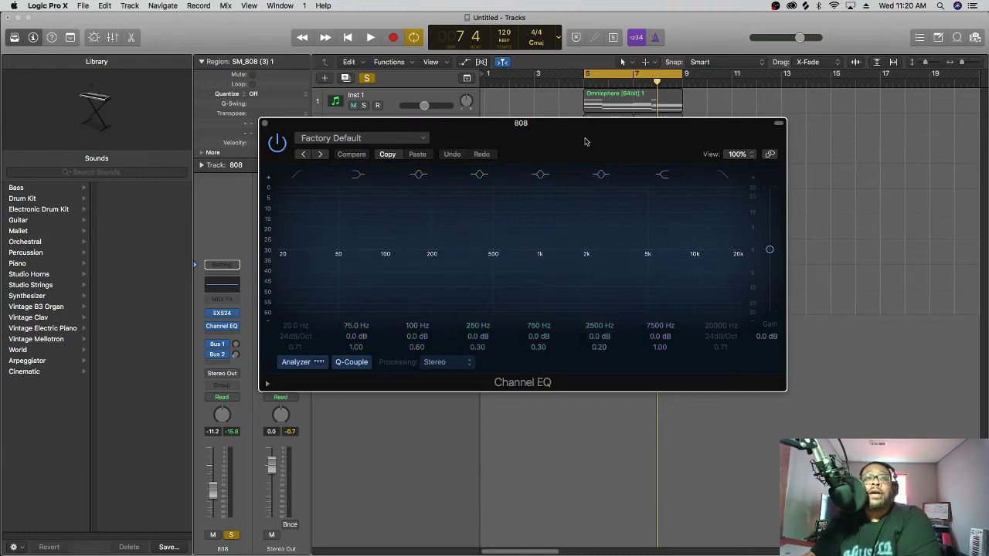
pyautogui.moveTo(585, 141); pyautogui.dragTo(365, 99)
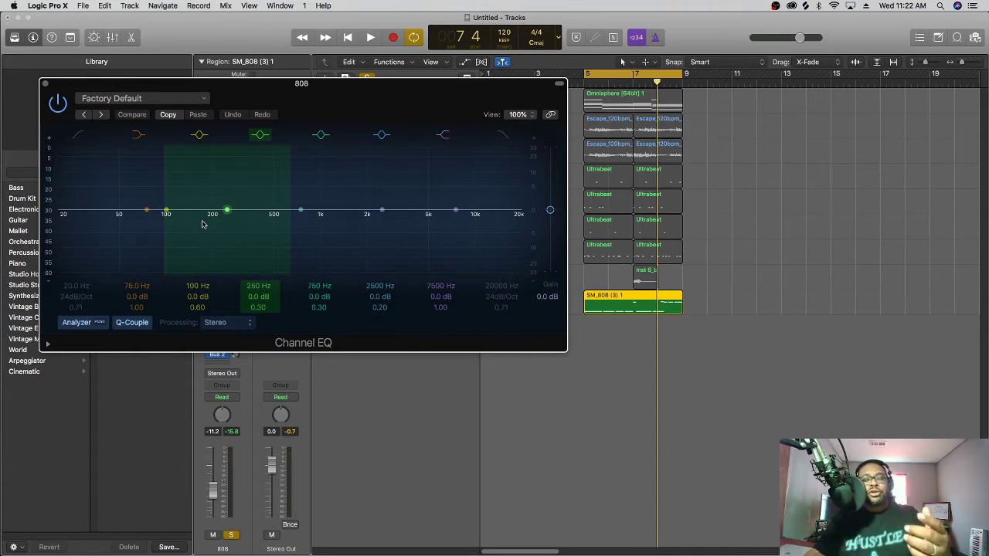
# Show the mixer with the EQ window moved aside and audition the soloed 808 track.
pyautogui.click(232, 40)
pyautogui.click(109, 39)
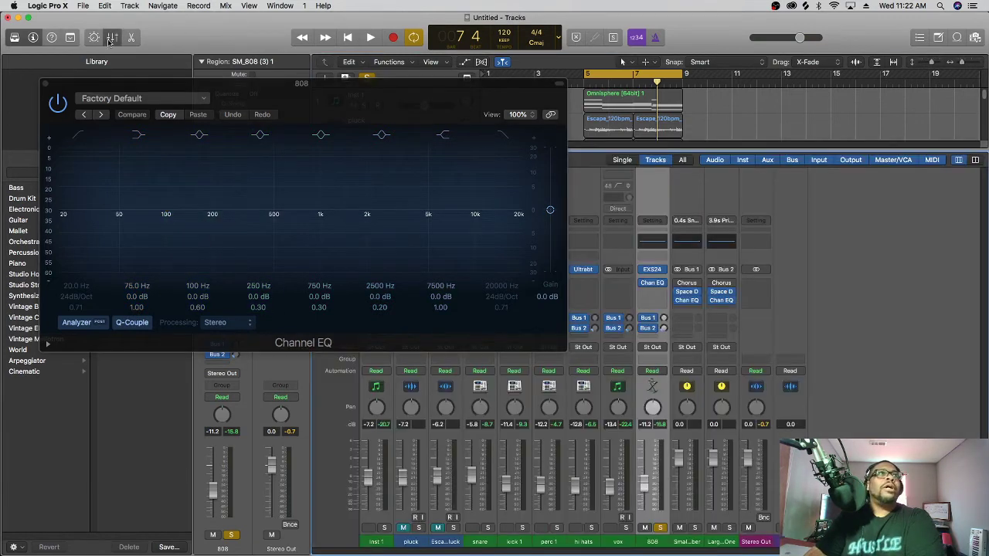
pyautogui.moveTo(365, 91); pyautogui.dragTo(229, 48)
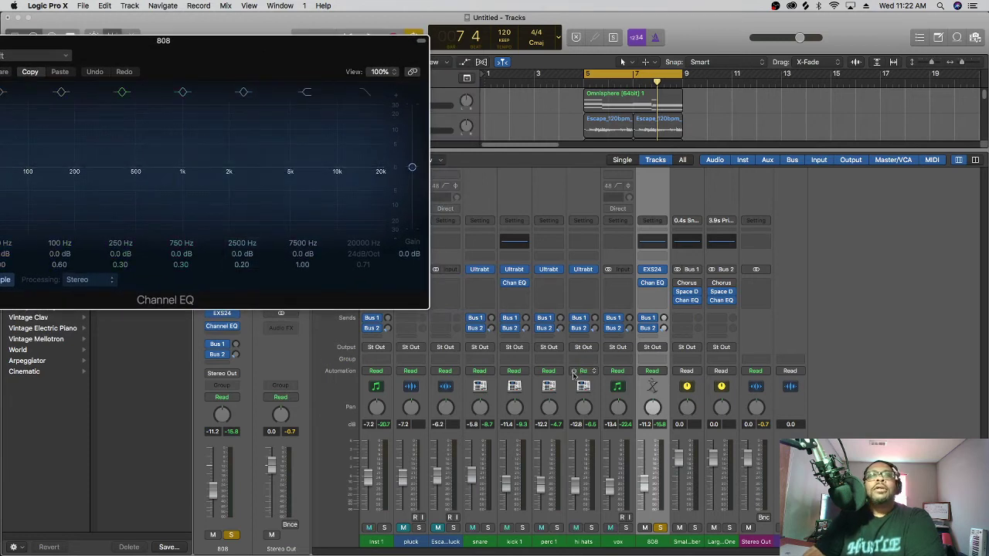
pyautogui.press('space')
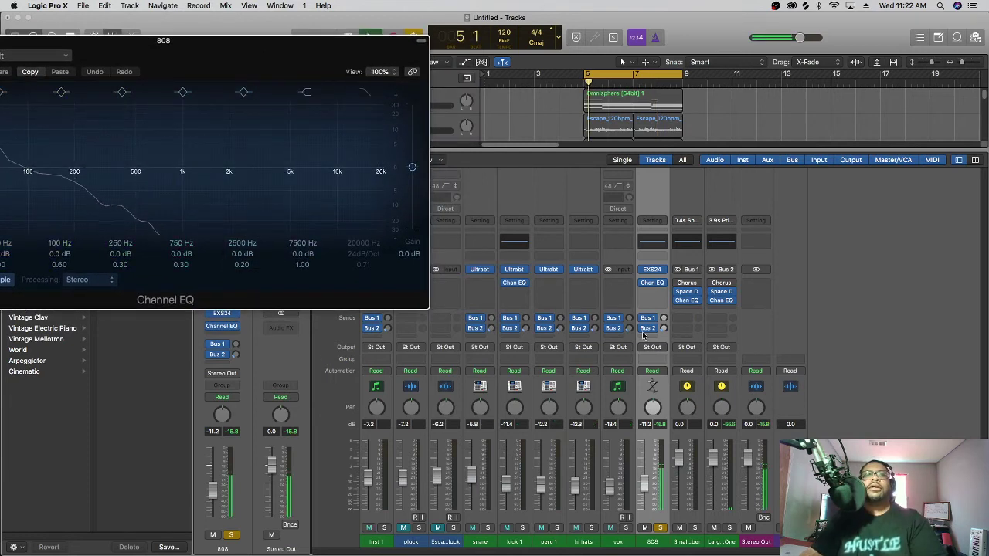
pyautogui.press('space')
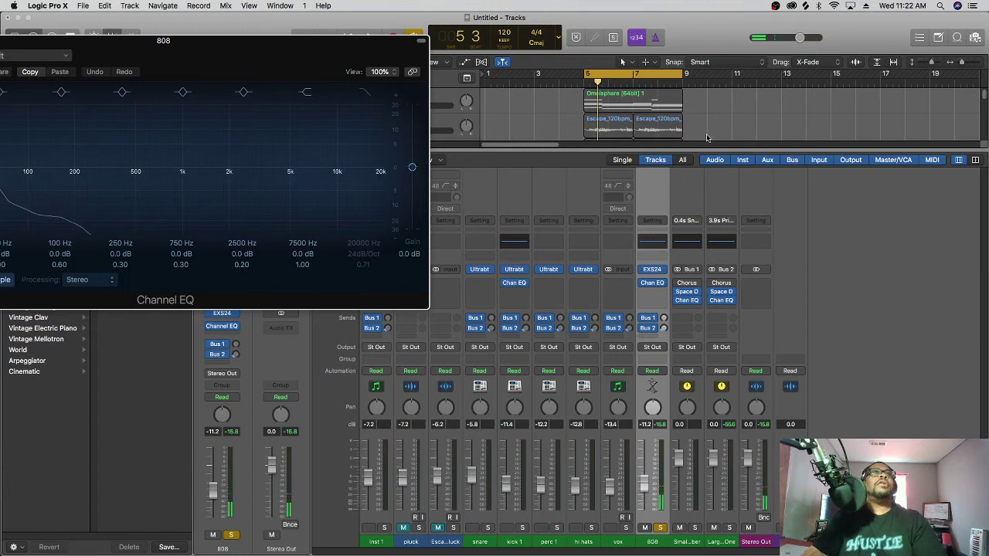
# Clear the solo on the 808 track and play back the full beat to compare the track levels.
pyautogui.moveTo(328, 43); pyautogui.dragTo(258, 133)
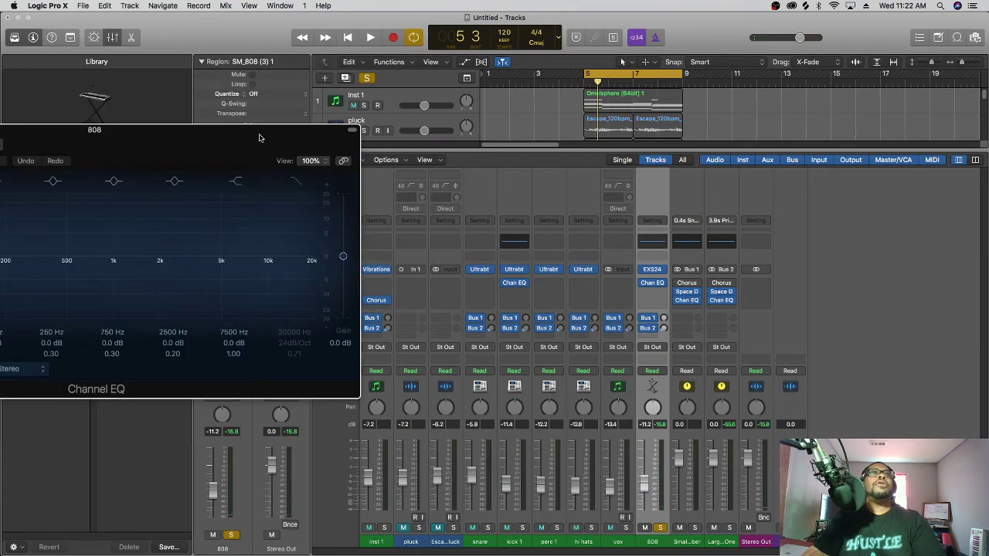
pyautogui.click(368, 78)
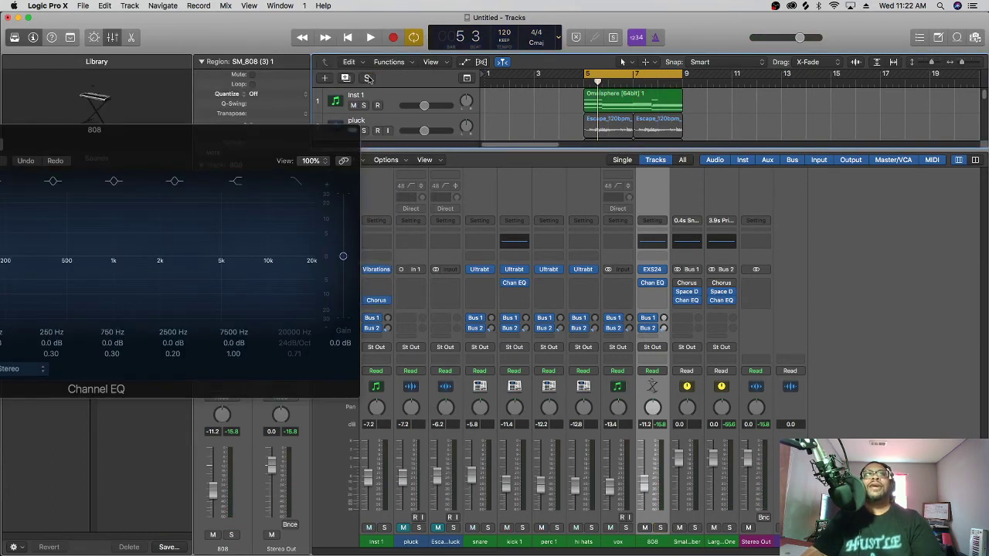
pyautogui.press('space')
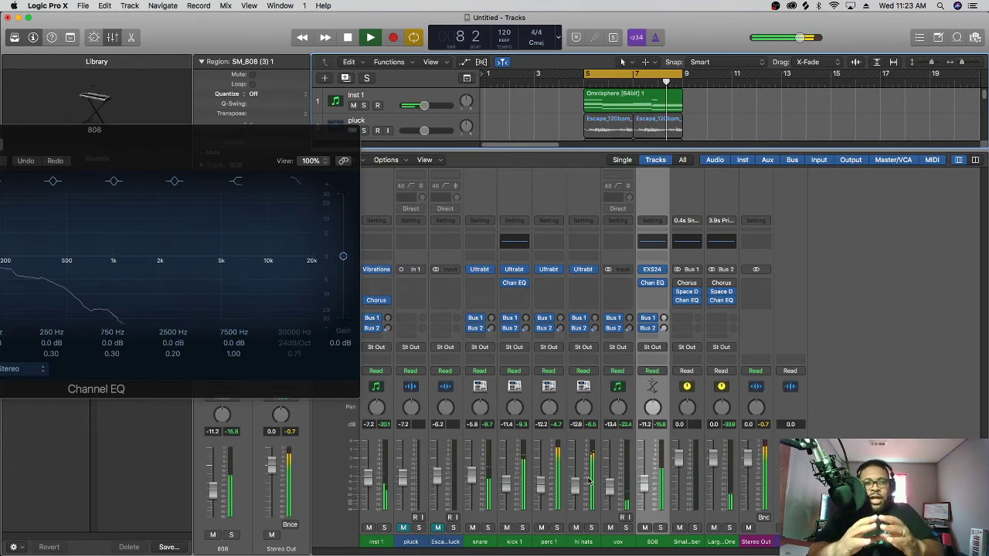
pyautogui.press('space')
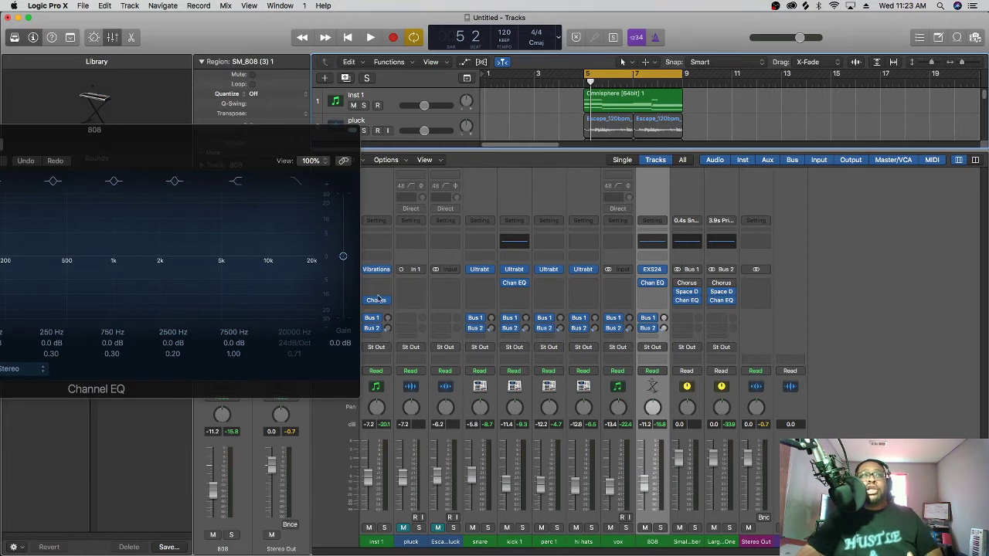
# Hide the mixer and move the 808's Channel EQ window clear of the track list.
pyautogui.moveTo(272, 138); pyautogui.dragTo(779, 156)
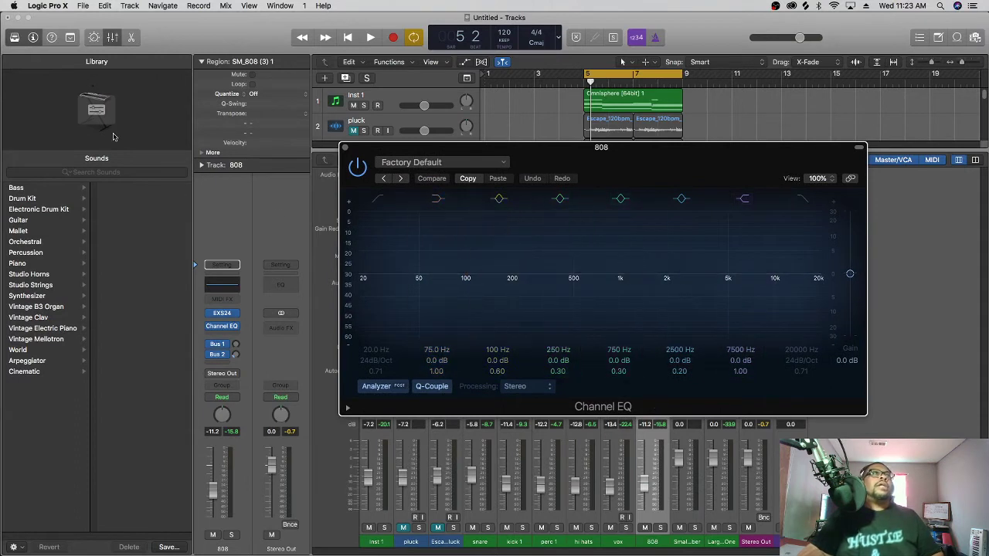
pyautogui.click(113, 38)
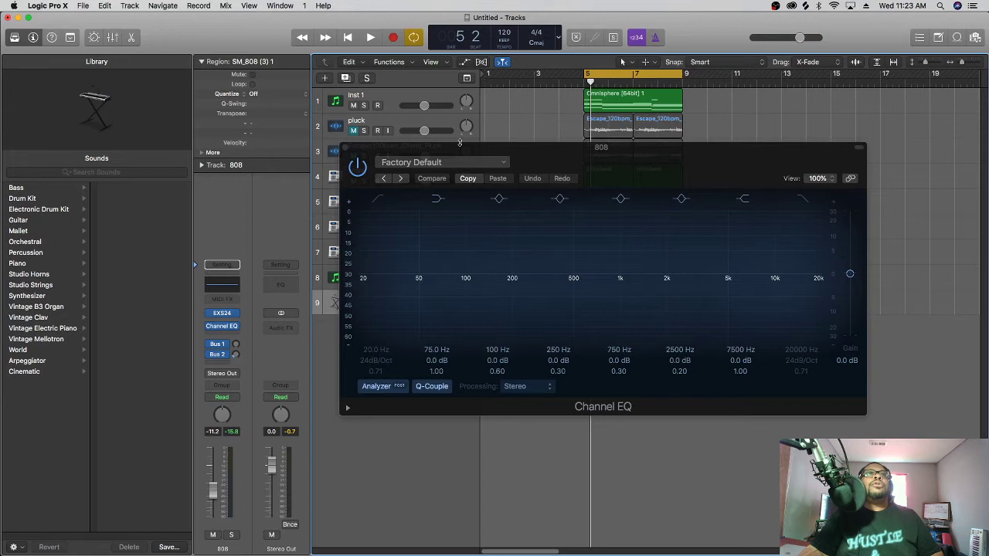
pyautogui.moveTo(464, 146); pyautogui.dragTo(641, 155)
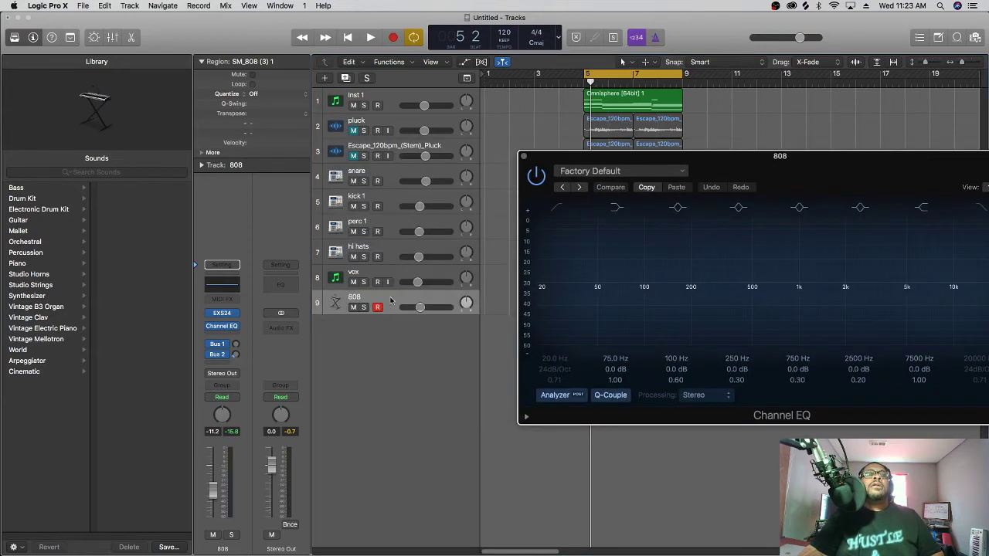
# Solo the 808 track, bring its whole Channel EQ window into view, and start playback.
pyautogui.click(363, 308)
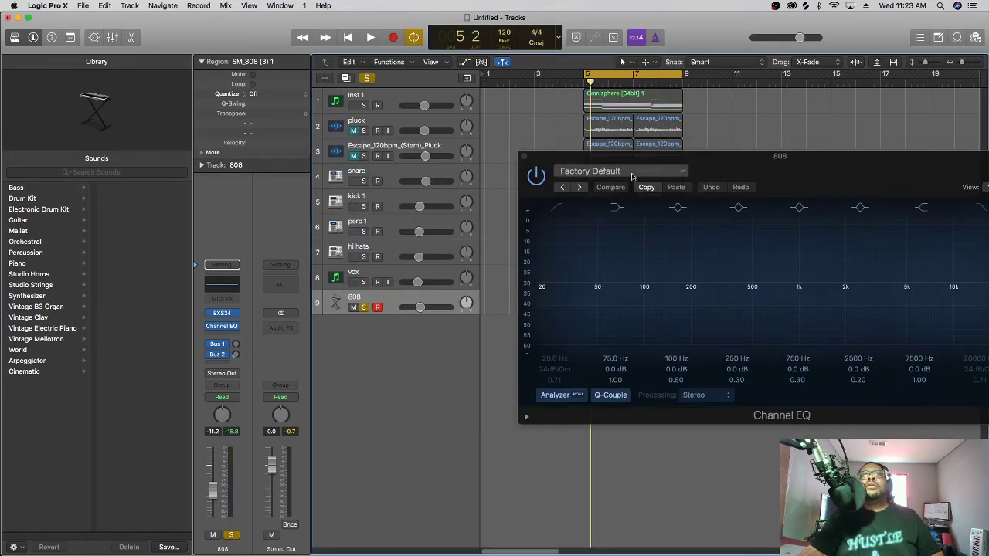
pyautogui.moveTo(834, 161); pyautogui.dragTo(674, 158)
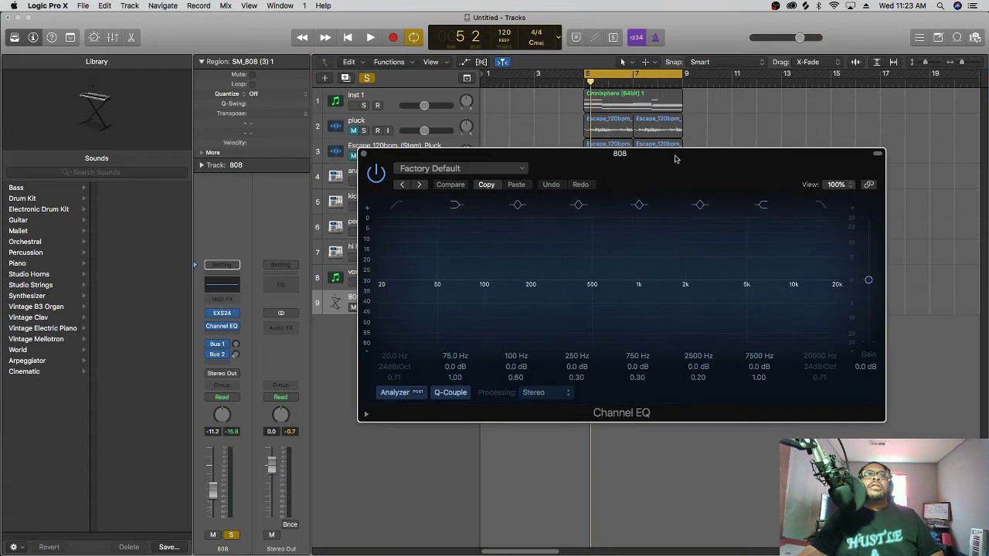
pyautogui.press('space')
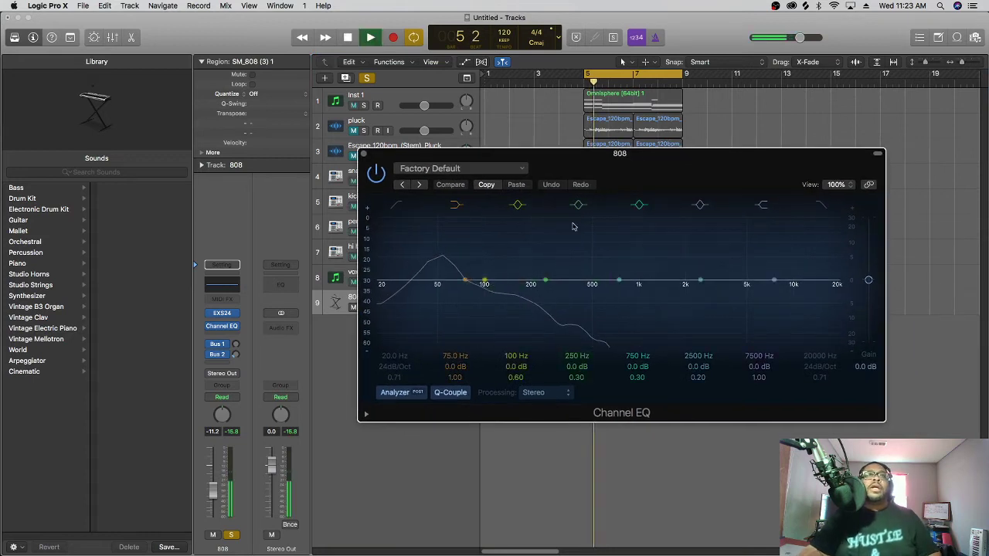
# Toggle the Channel EQ's Analyzer off and back on while the 808 plays.
pyautogui.click(395, 397)
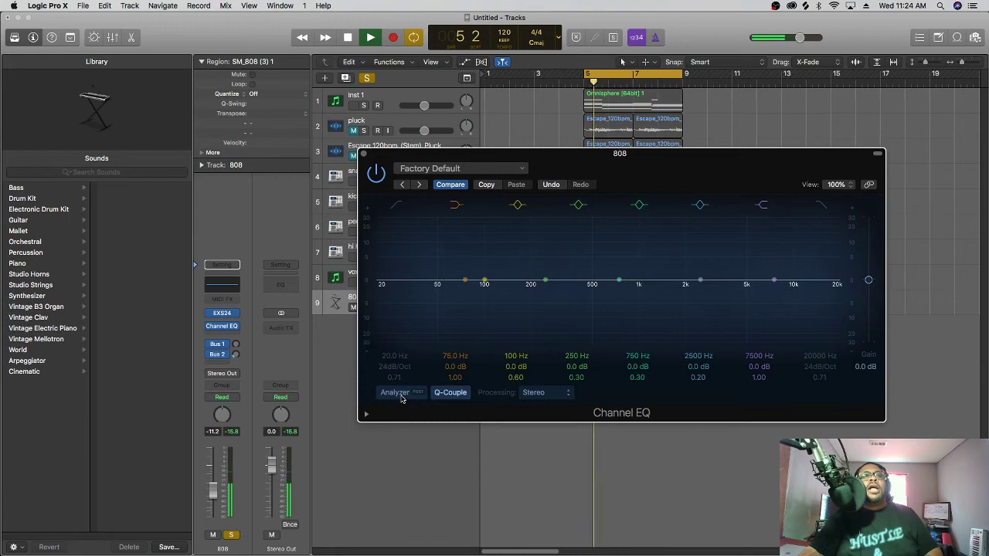
pyautogui.click(395, 393)
pyautogui.click(400, 395)
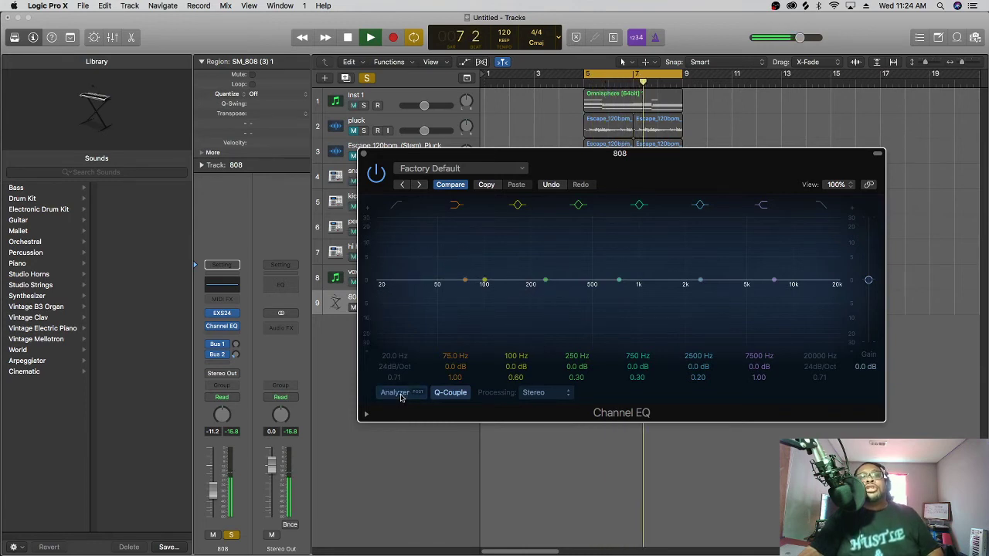
pyautogui.click(396, 392)
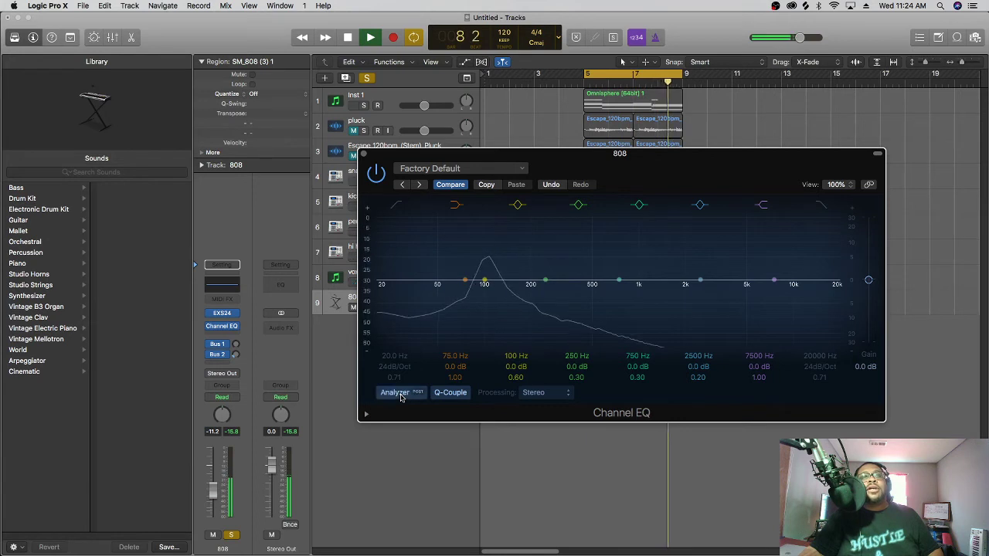
# Enable the Channel EQ's low-cut band on the 808 and set its frequency to 35 Hz.
pyautogui.click(399, 209)
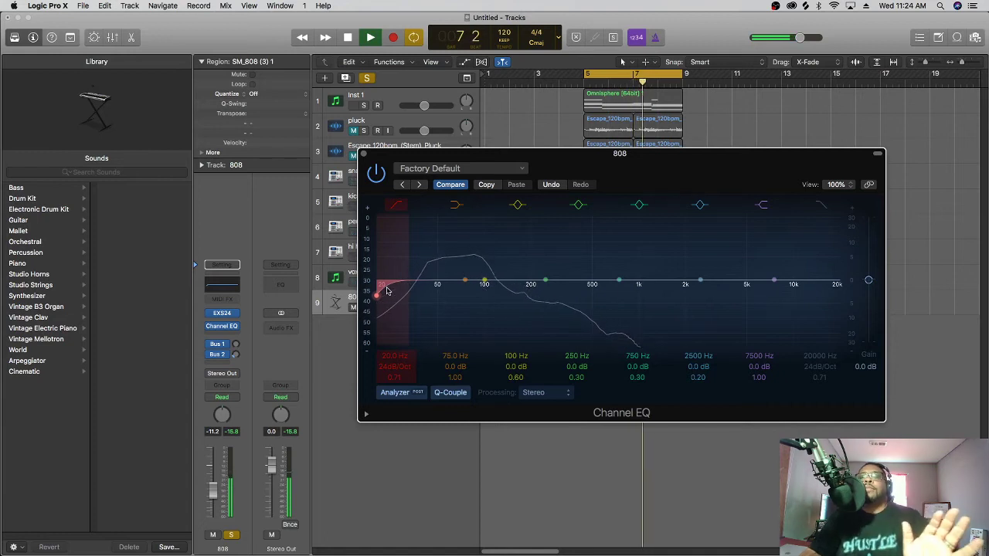
pyautogui.moveTo(387, 290); pyautogui.dragTo(426, 300)
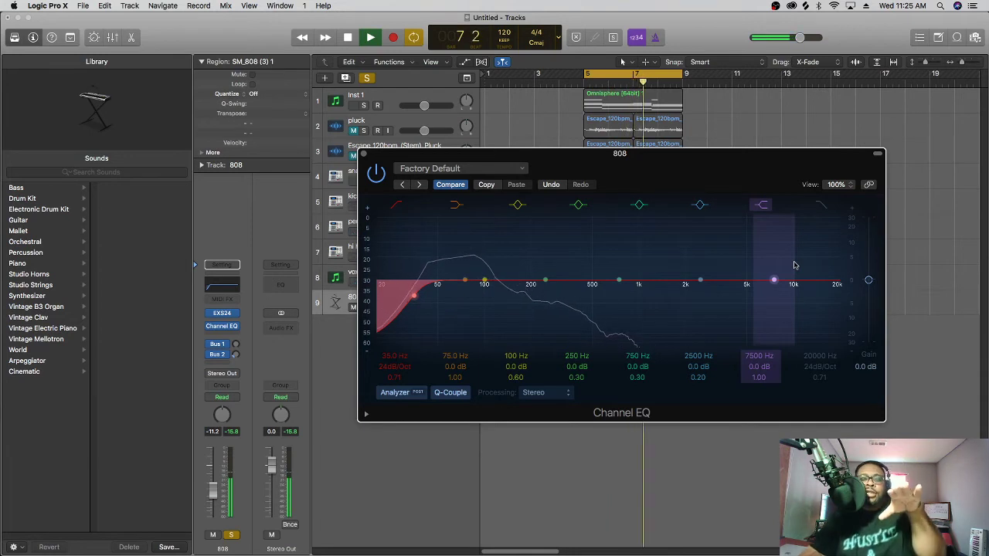
# Enable the high-cut band, sweep it across the spectrum, and set it to 530 Hz with a Q of 0.71.
pyautogui.click(840, 292)
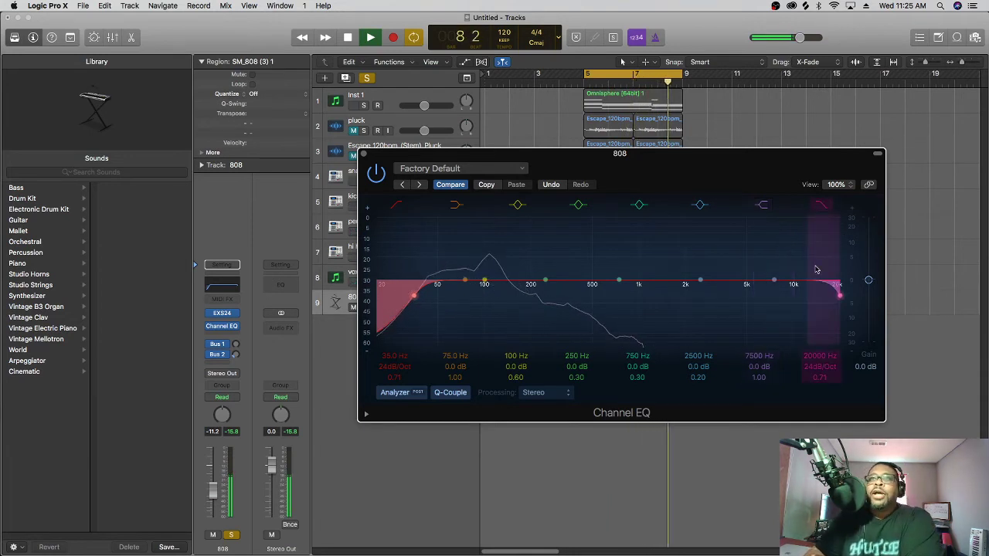
pyautogui.moveTo(839, 294); pyautogui.dragTo(422, 317)
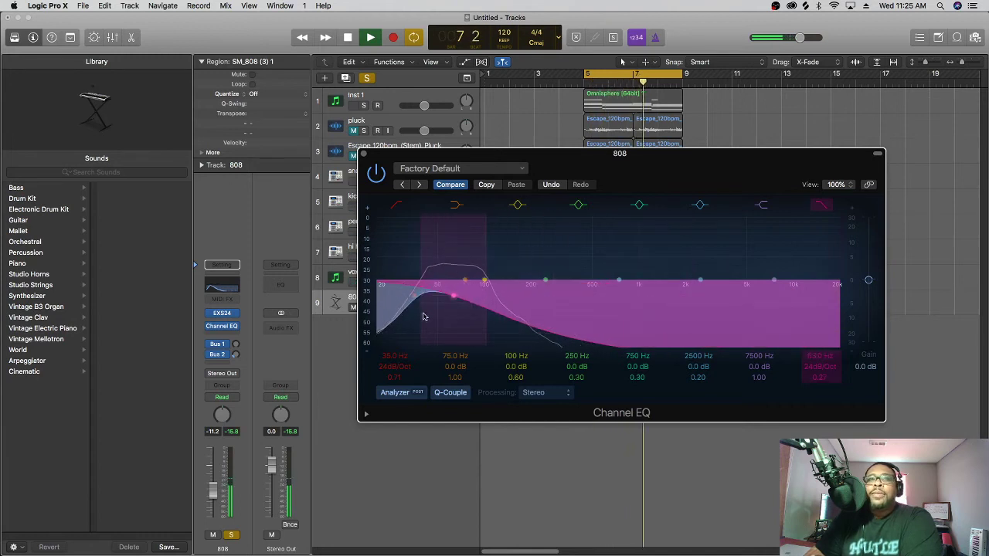
pyautogui.moveTo(428, 315); pyautogui.dragTo(799, 366)
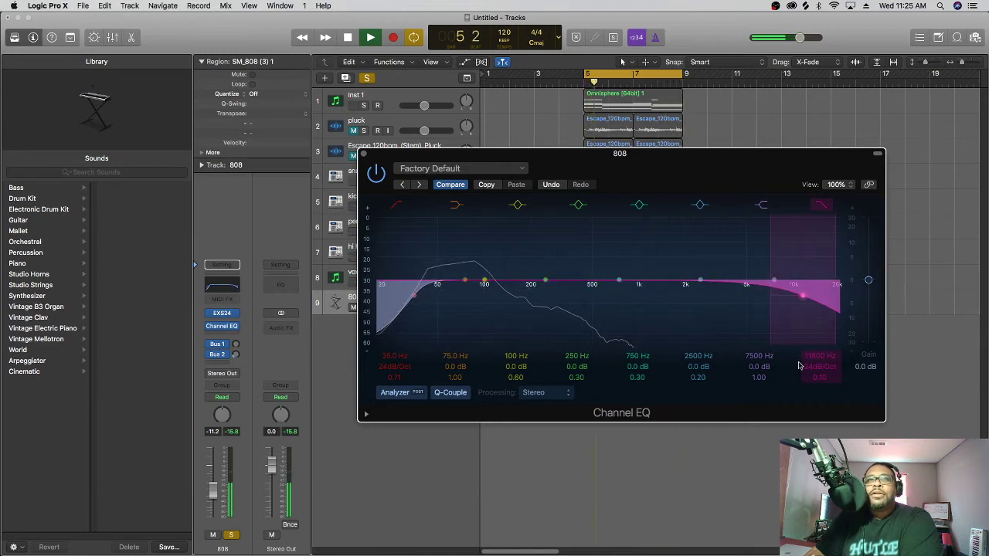
pyautogui.moveTo(800, 365); pyautogui.dragTo(445, 401)
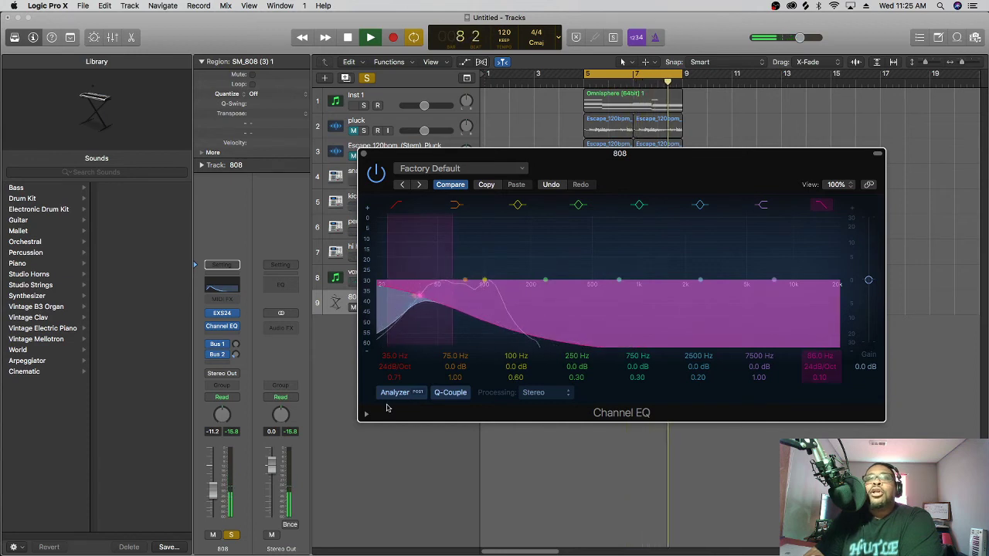
pyautogui.moveTo(387, 408); pyautogui.dragTo(577, 413)
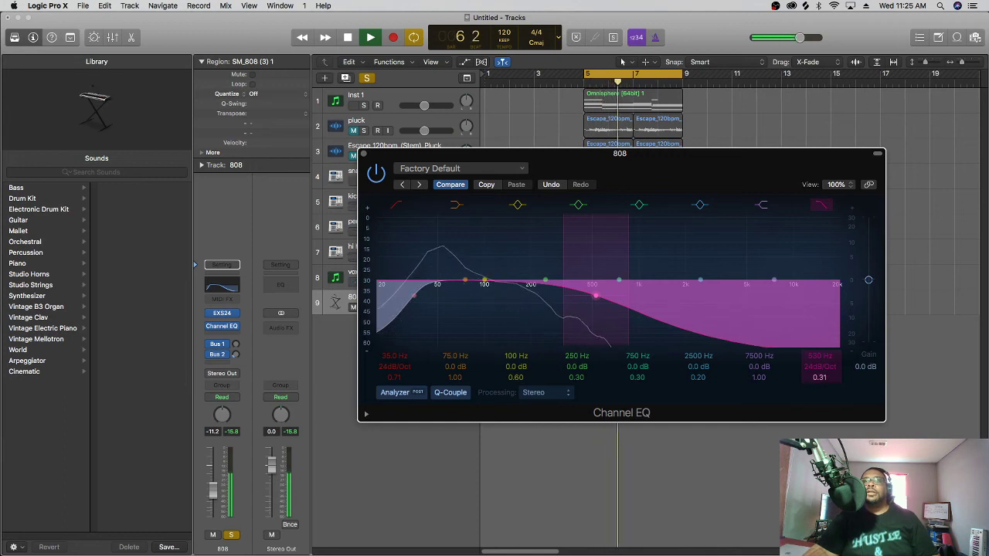
pyautogui.moveTo(820, 377); pyautogui.dragTo(819, 361)
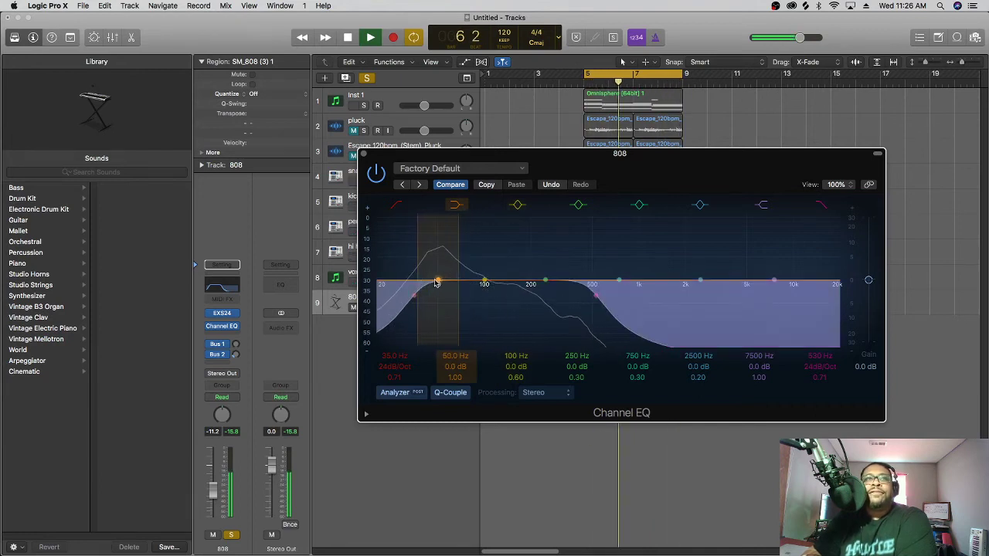
# Boost the 808's low-shelf band to +6.0 dB at 48 Hz, raise the track volume to -7.2 dB, and close its EQ.
pyautogui.moveTo(434, 280)
pyautogui.mouseDown()
pyautogui.moveTo(434, 268)
pyautogui.moveTo(444, 330)
pyautogui.moveTo(435, 271)
pyautogui.mouseUp()
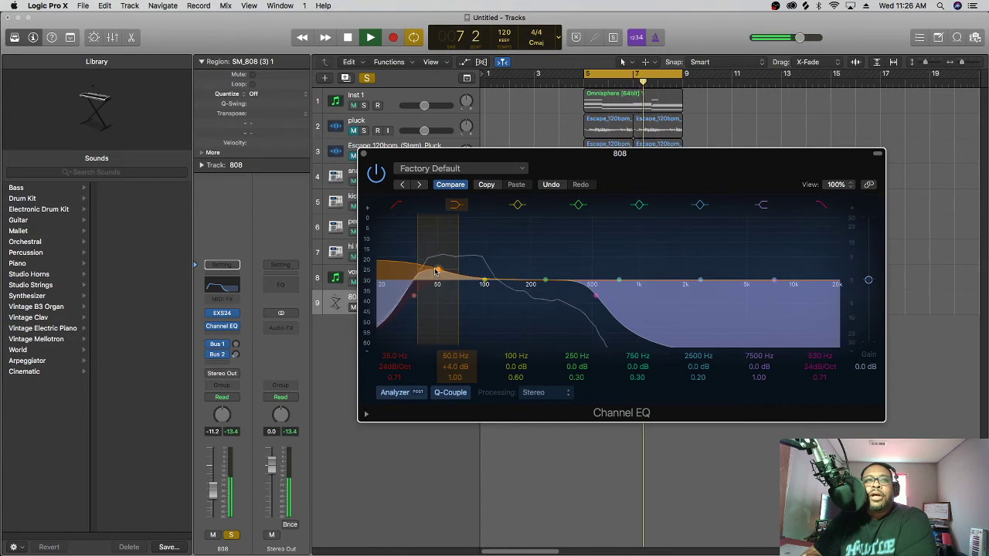
pyautogui.moveTo(436, 266); pyautogui.dragTo(434, 265)
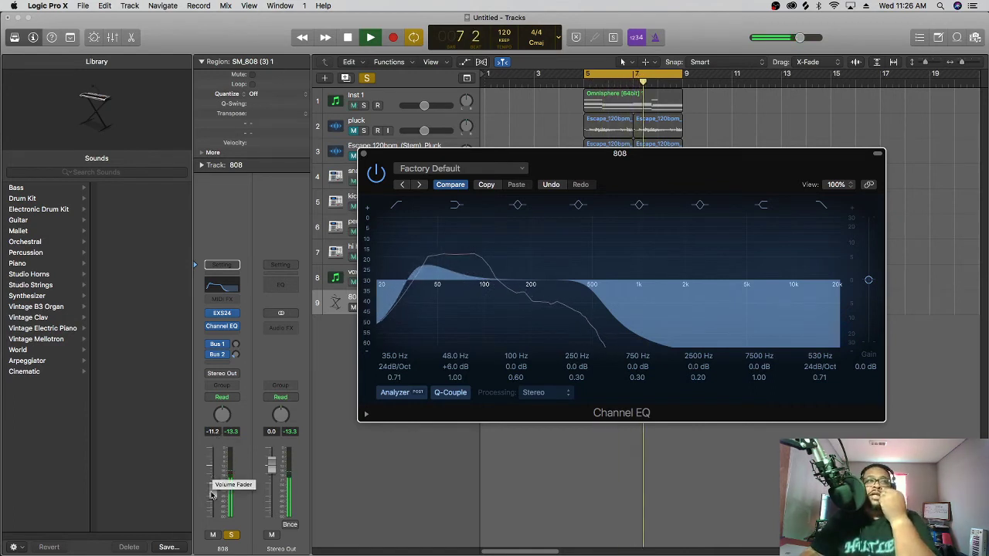
pyautogui.moveTo(210, 484)
pyautogui.mouseDown()
pyautogui.moveTo(215, 446)
pyautogui.moveTo(205, 485)
pyautogui.mouseUp()
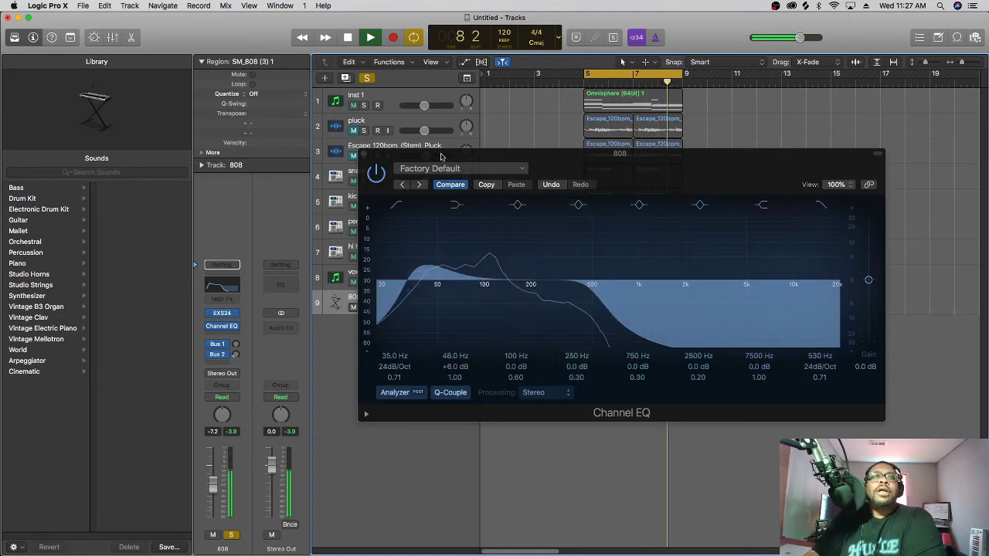
pyautogui.click(363, 154)
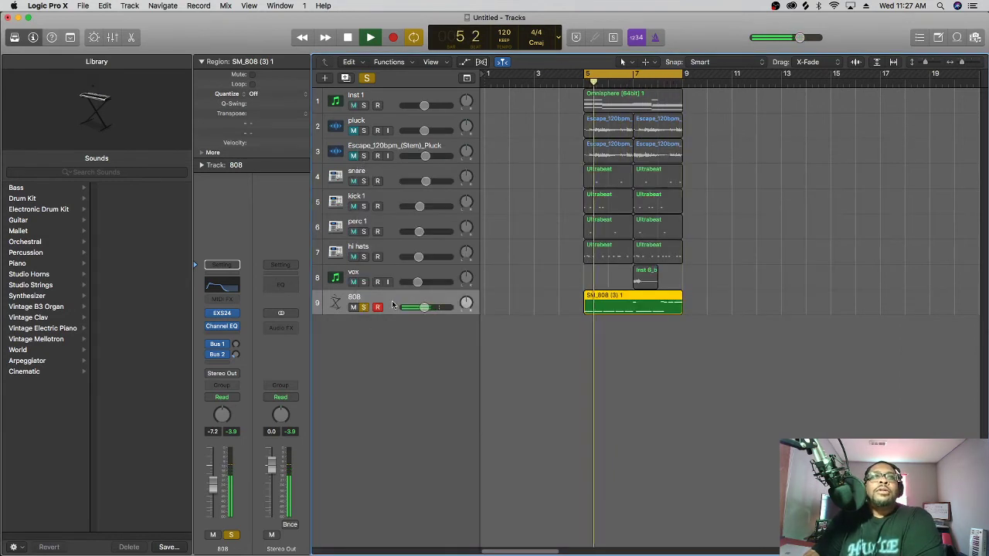
# Solo the kick 1 track alongside the 808 and open its Channel EQ from the mixer.
pyautogui.click(369, 201)
pyautogui.click(363, 206)
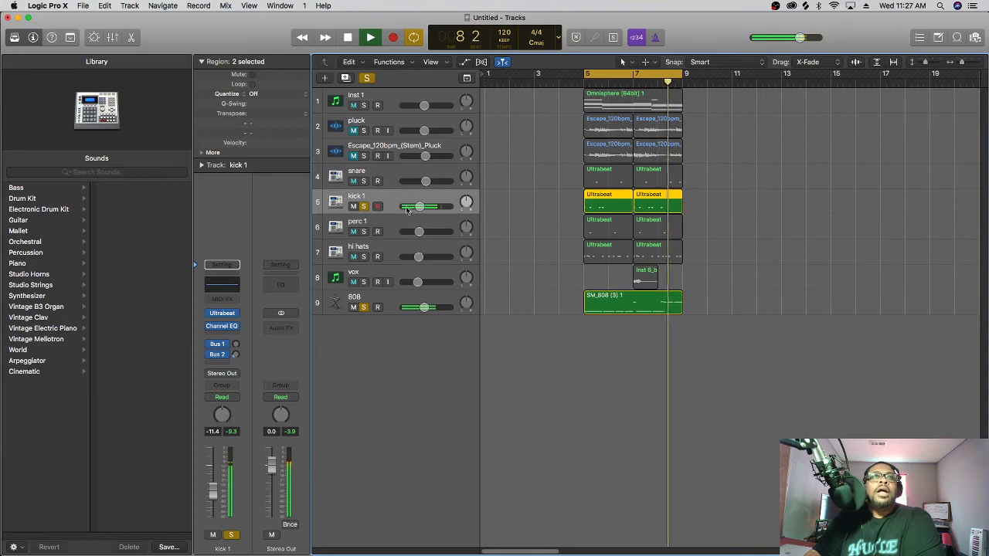
pyautogui.click(112, 37)
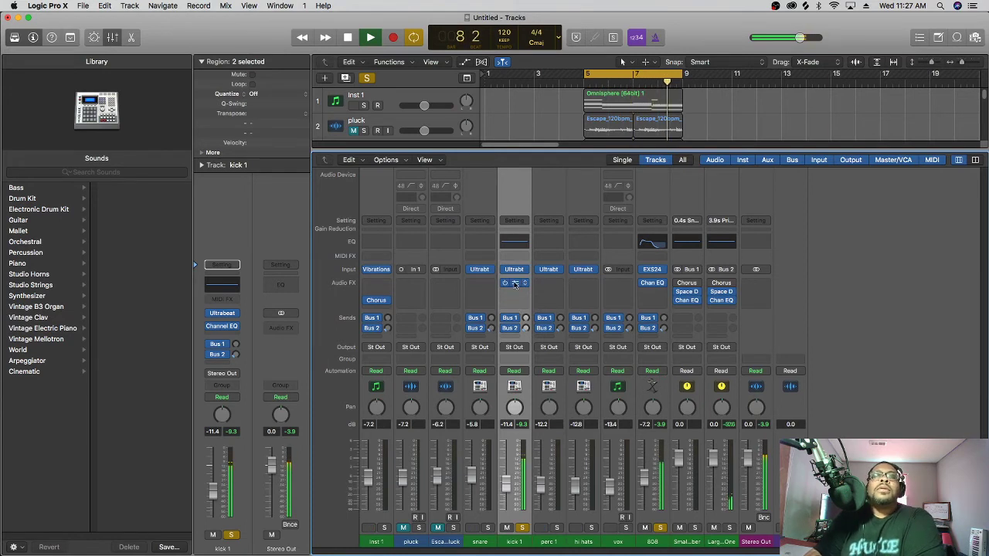
pyautogui.click(515, 283)
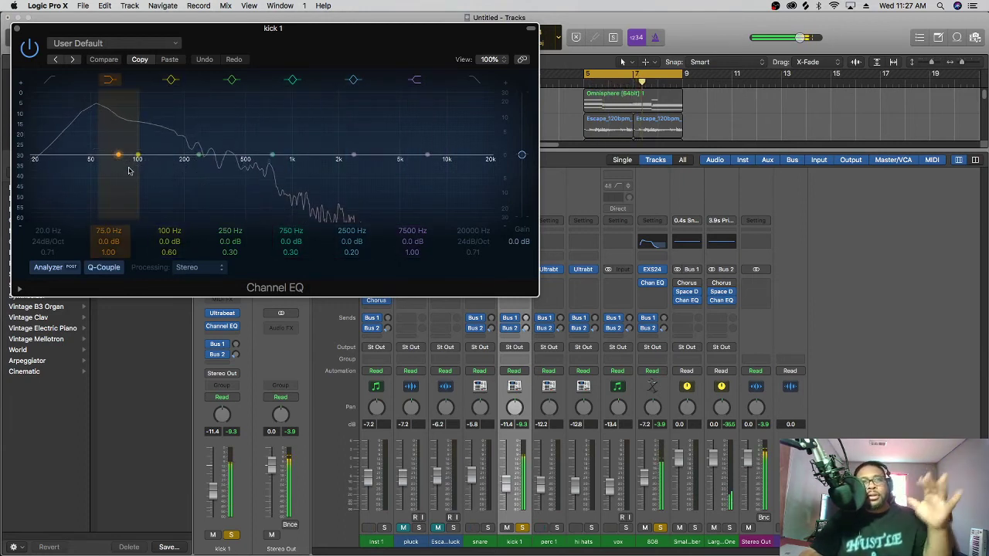
# Enable the kick's low-cut band at 35 Hz and its high-cut band at 1020 Hz with a Q of 0.10.
pyautogui.click(46, 82)
pyautogui.moveTo(41, 164); pyautogui.dragTo(77, 170)
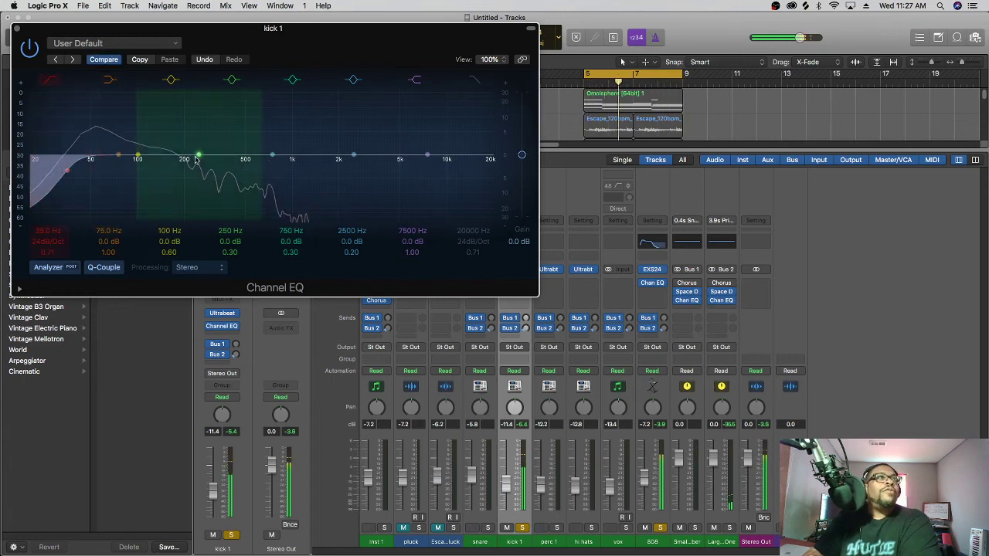
pyautogui.click(473, 82)
pyautogui.moveTo(491, 173); pyautogui.dragTo(274, 178)
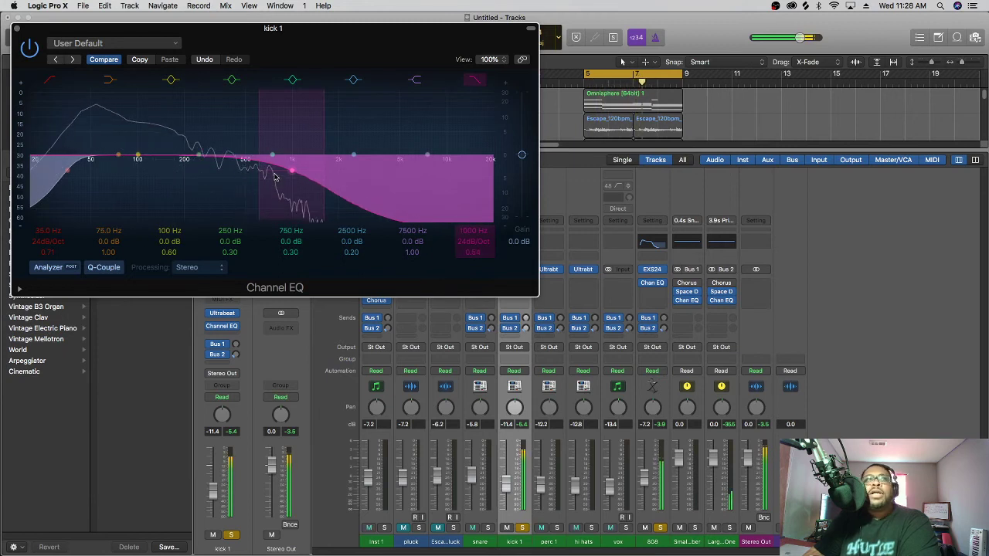
pyautogui.moveTo(277, 177); pyautogui.dragTo(507, 212)
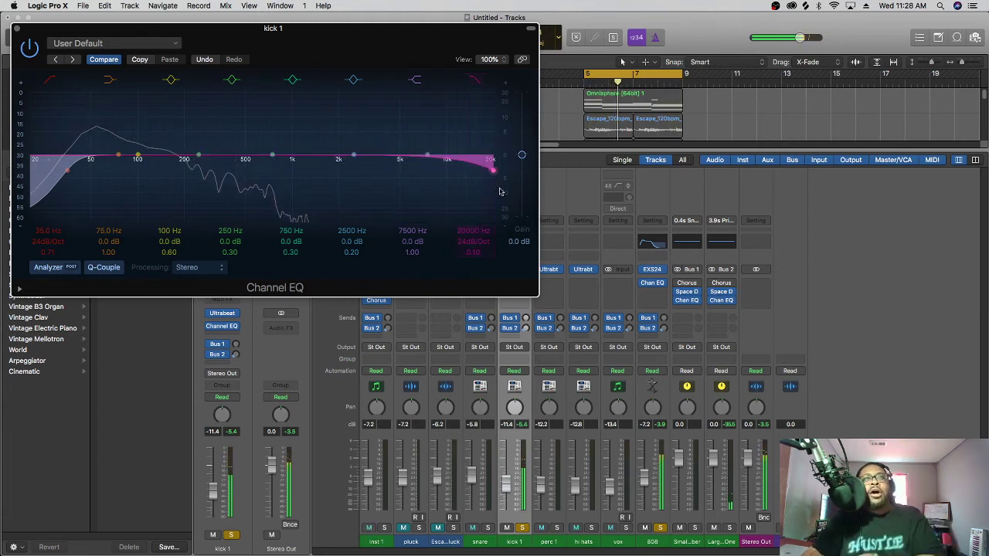
pyautogui.moveTo(493, 173); pyautogui.dragTo(289, 189)
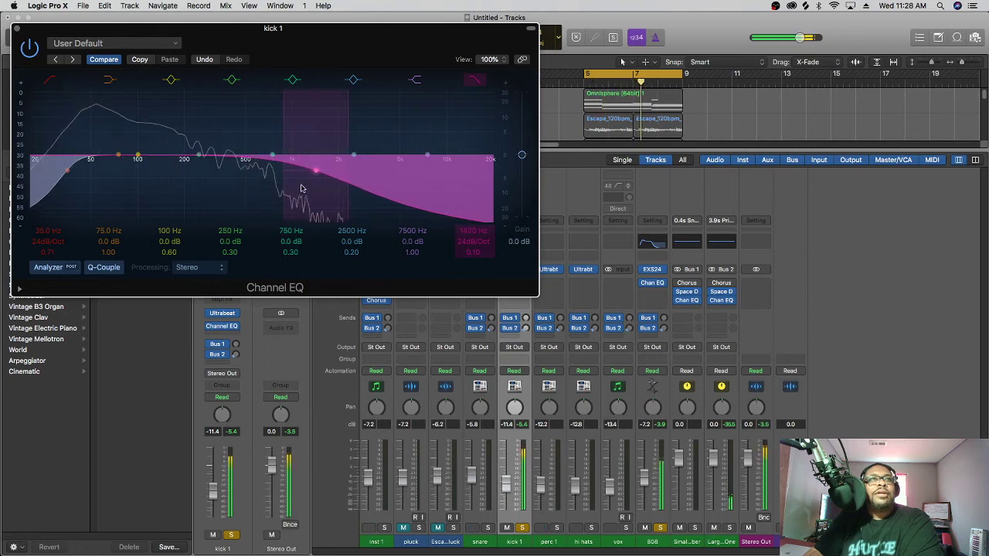
pyautogui.moveTo(287, 189); pyautogui.dragTo(276, 190)
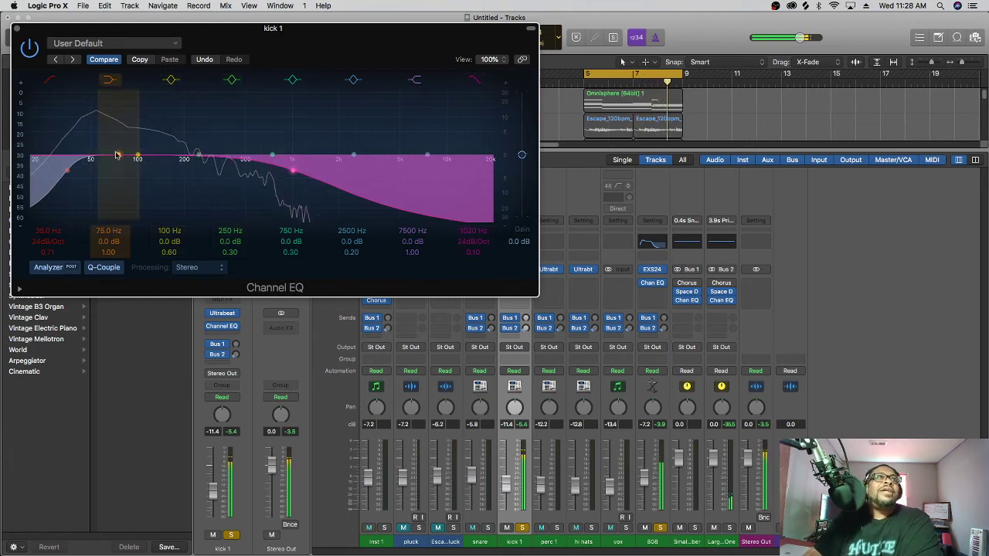
# Boost the kick's low shelf to +6.0 dB at 51 Hz and its 250 Hz band to +2.5 dB with a Q of 2.10.
pyautogui.moveTo(116, 155); pyautogui.dragTo(89, 150)
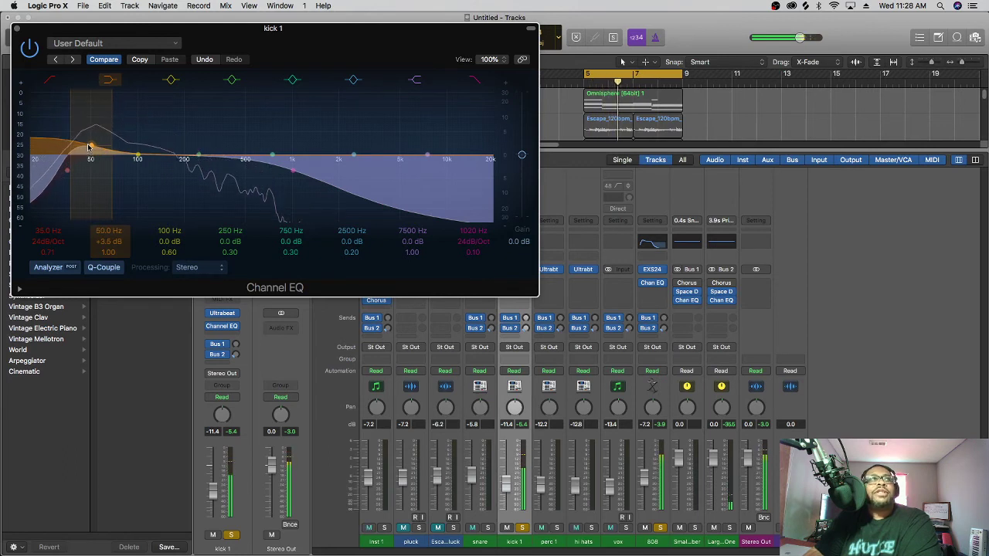
pyautogui.moveTo(89, 143); pyautogui.dragTo(89, 143)
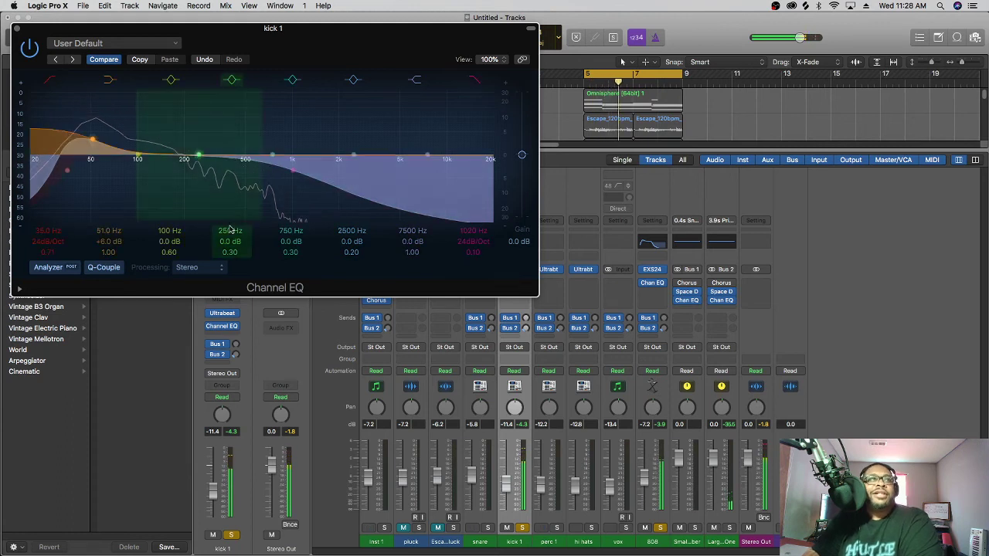
pyautogui.moveTo(199, 156); pyautogui.dragTo(198, 151)
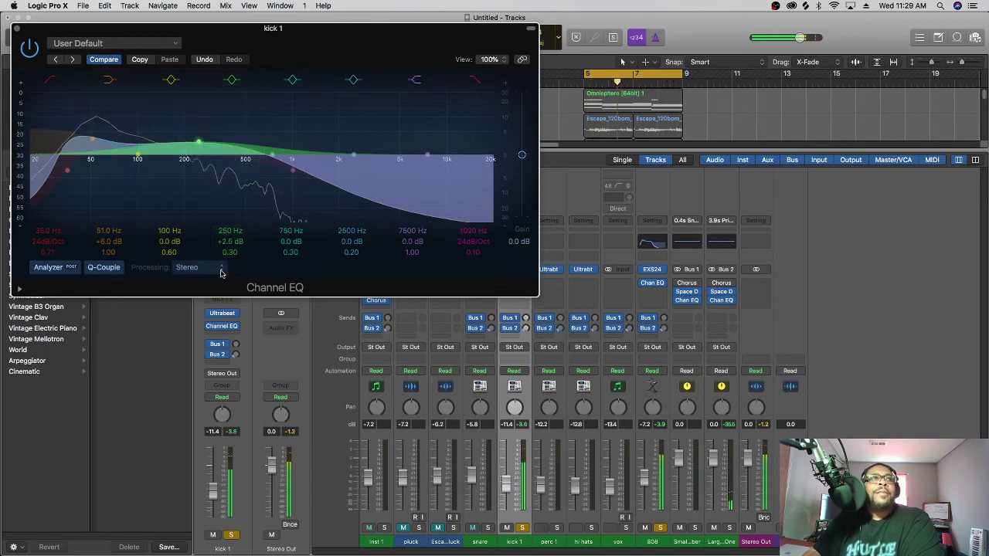
pyautogui.moveTo(229, 252); pyautogui.dragTo(230, 232)
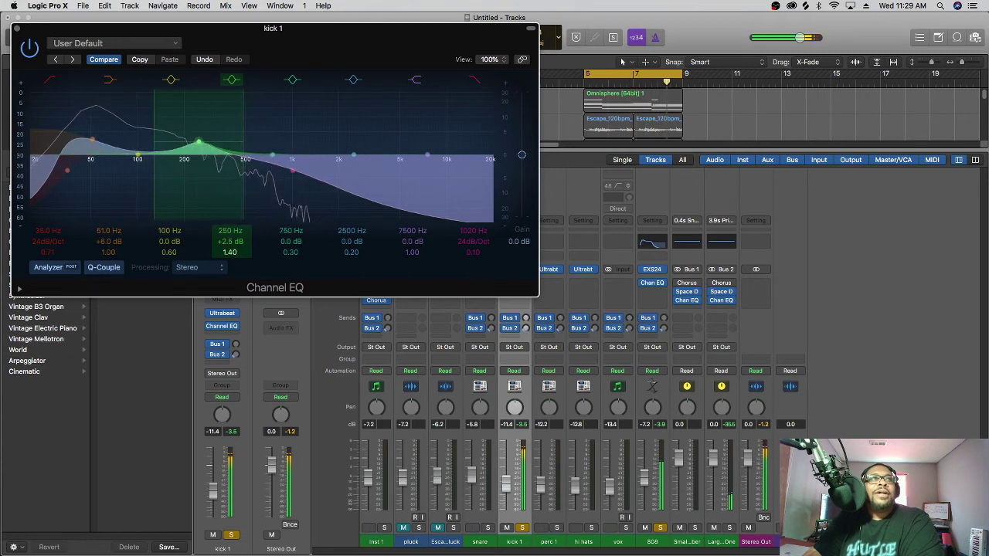
pyautogui.moveTo(229, 253); pyautogui.dragTo(230, 246)
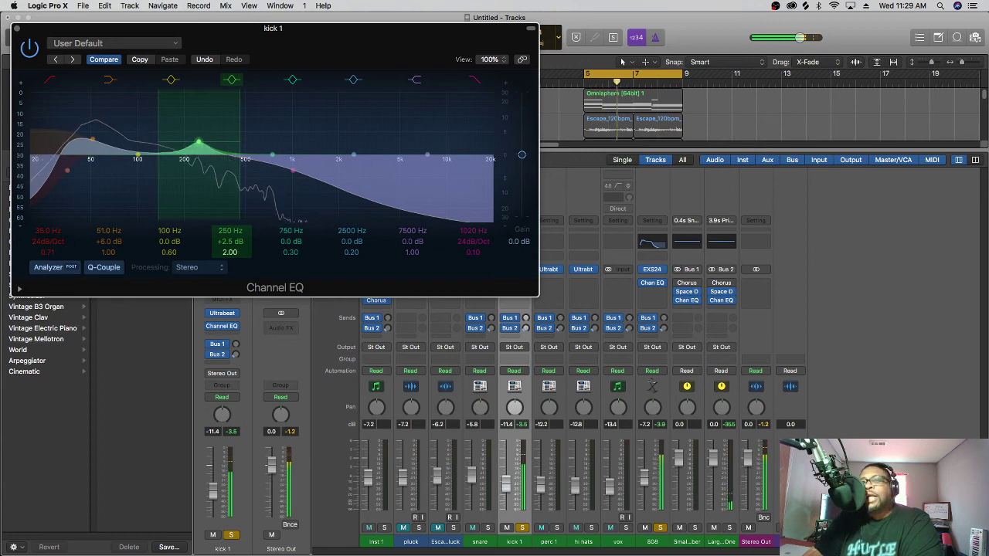
pyautogui.moveTo(229, 253); pyautogui.dragTo(229, 251)
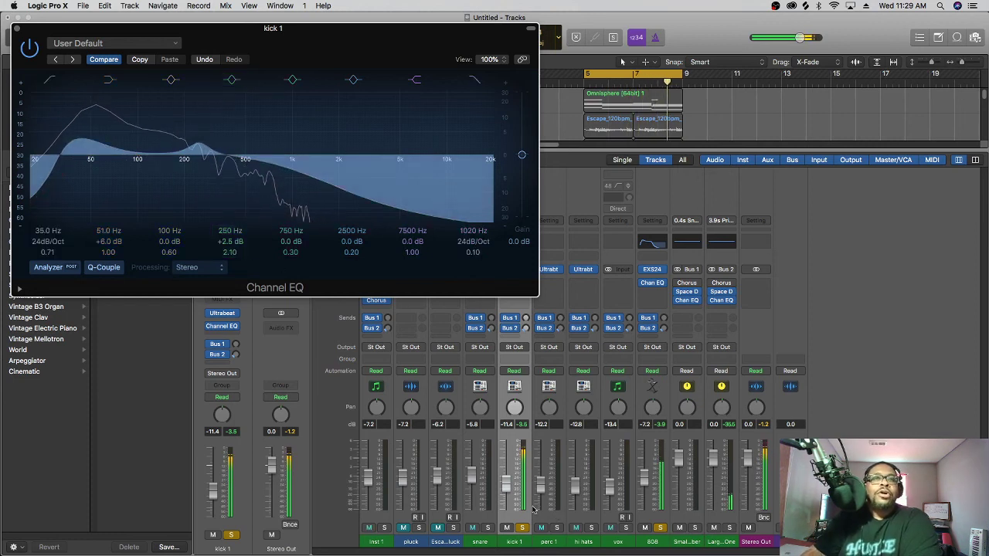
# Lower the kick's volume to -12.2 dB and boost its EQ's 100 Hz band to +1.0 dB.
pyautogui.moveTo(516, 491); pyautogui.dragTo(510, 492)
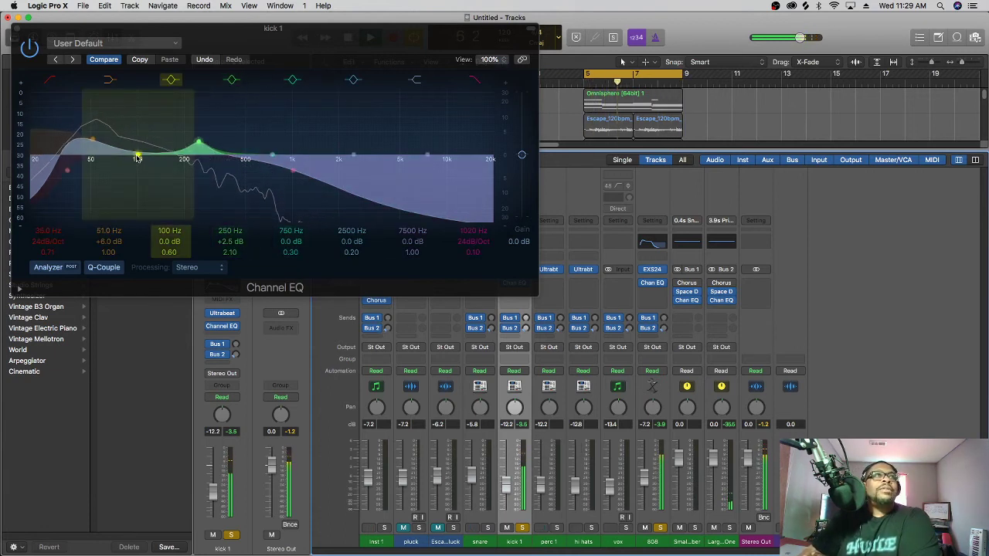
pyautogui.moveTo(137, 158); pyautogui.dragTo(137, 157)
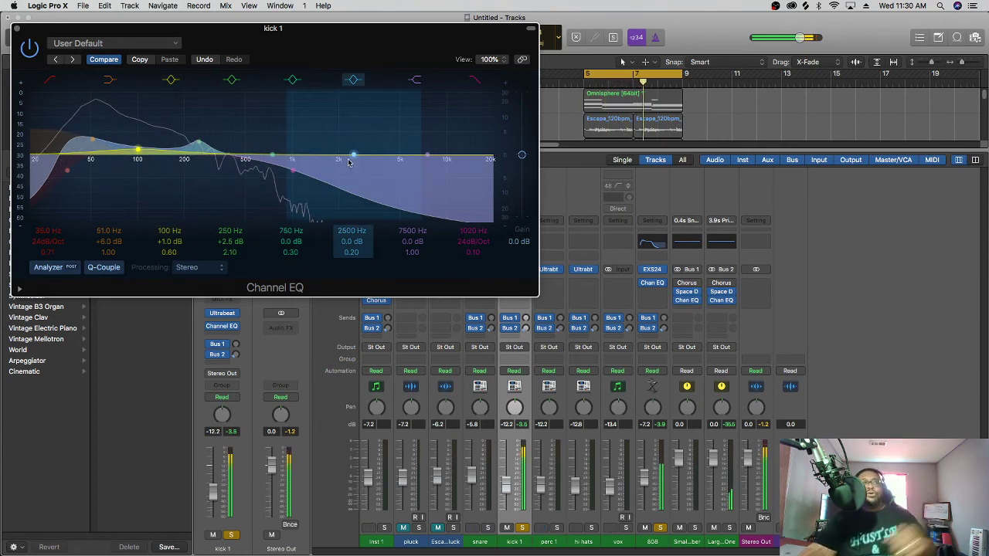
# Examine the Channel EQ's Drums presets without loading one.
pyautogui.click(177, 45)
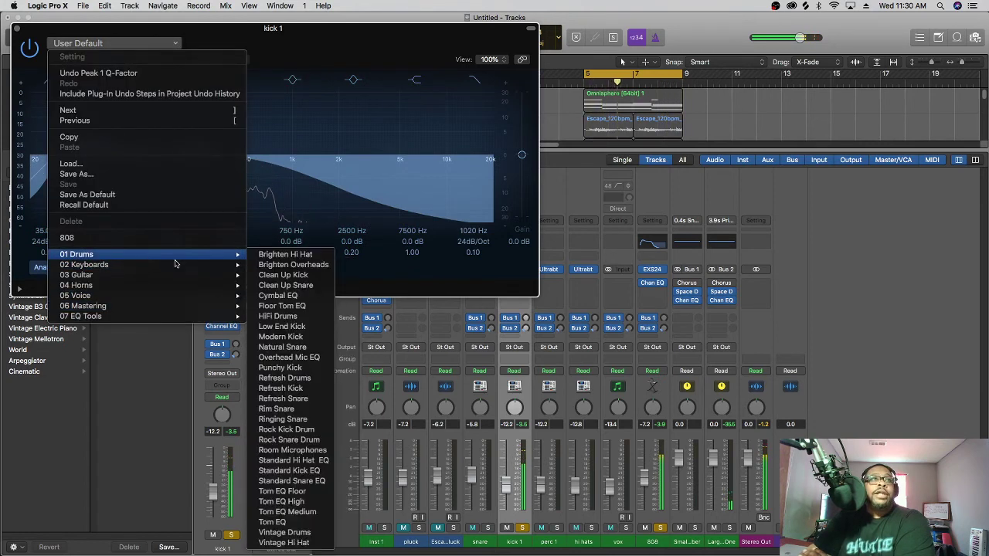
pyautogui.moveTo(212, 269)
pyautogui.moveTo(231, 255)
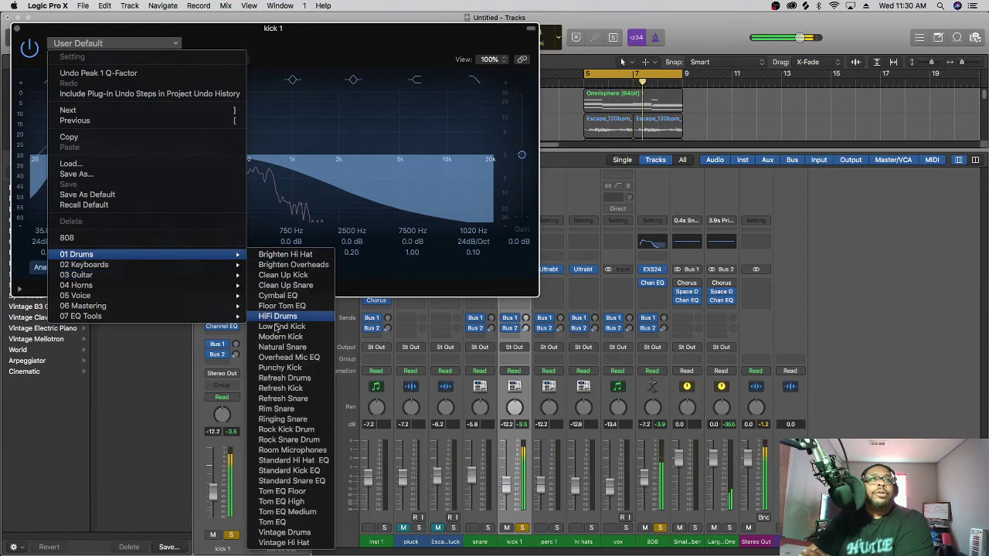
pyautogui.click(320, 37)
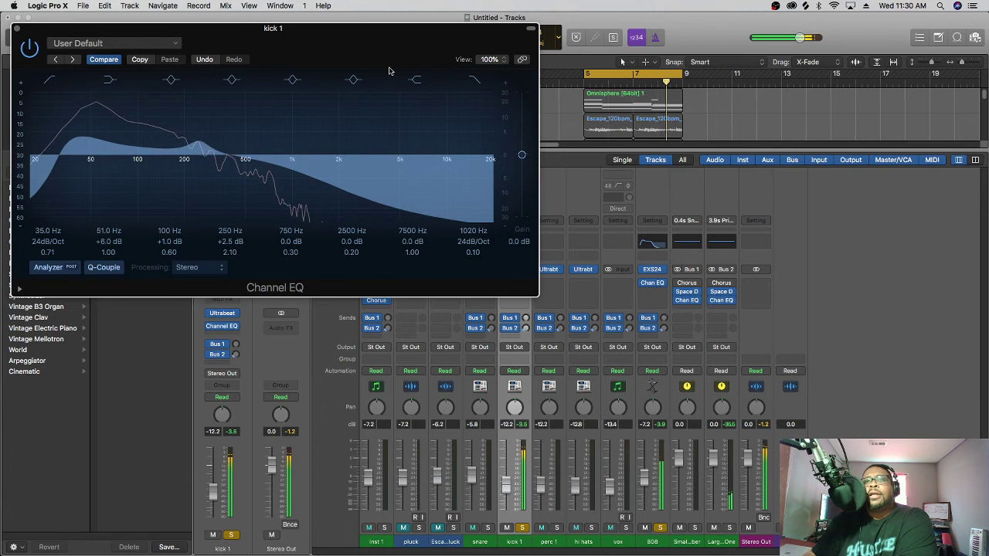
# Reopen the 808's Channel EQ, cut 250 Hz to -3.5 dB with a Q of 1.20, and boost 98 Hz to +1.5 dB.
pyautogui.moveTo(399, 29); pyautogui.dragTo(292, 28)
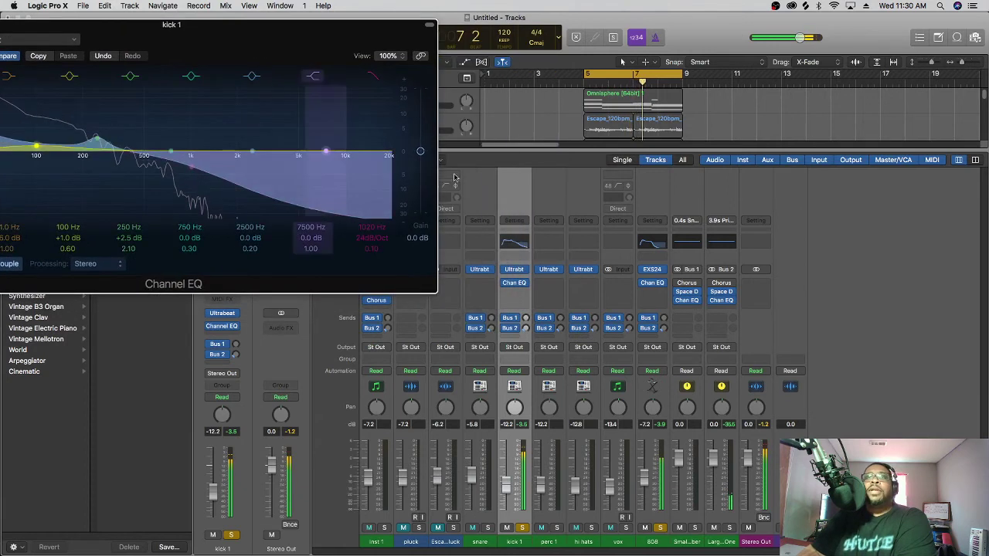
pyautogui.click(652, 283)
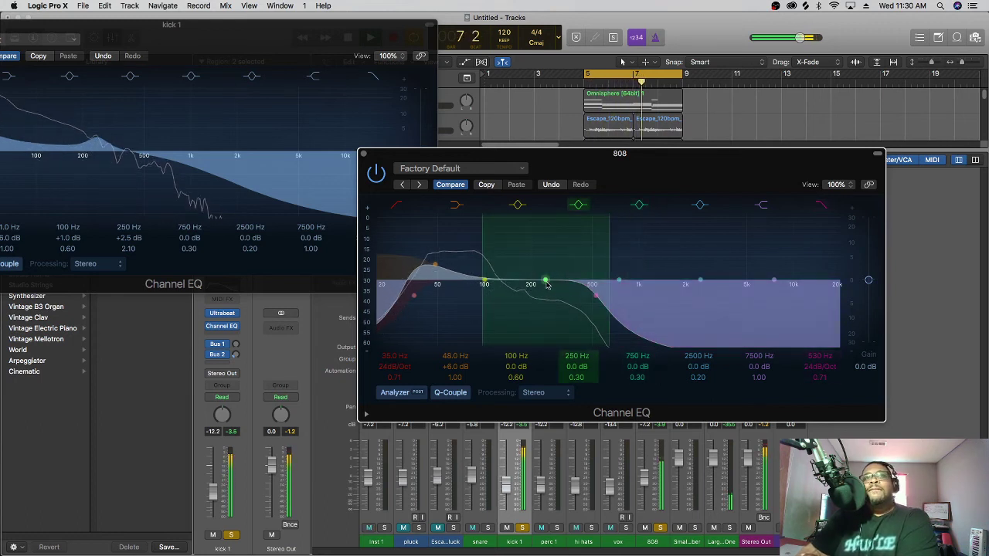
pyautogui.moveTo(546, 285); pyautogui.dragTo(546, 294)
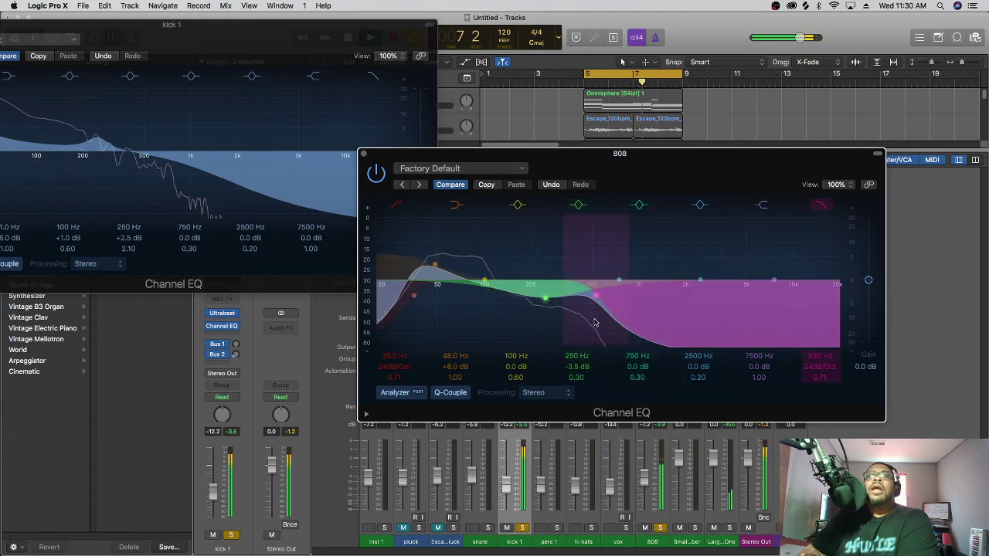
pyautogui.moveTo(572, 377); pyautogui.dragTo(572, 363)
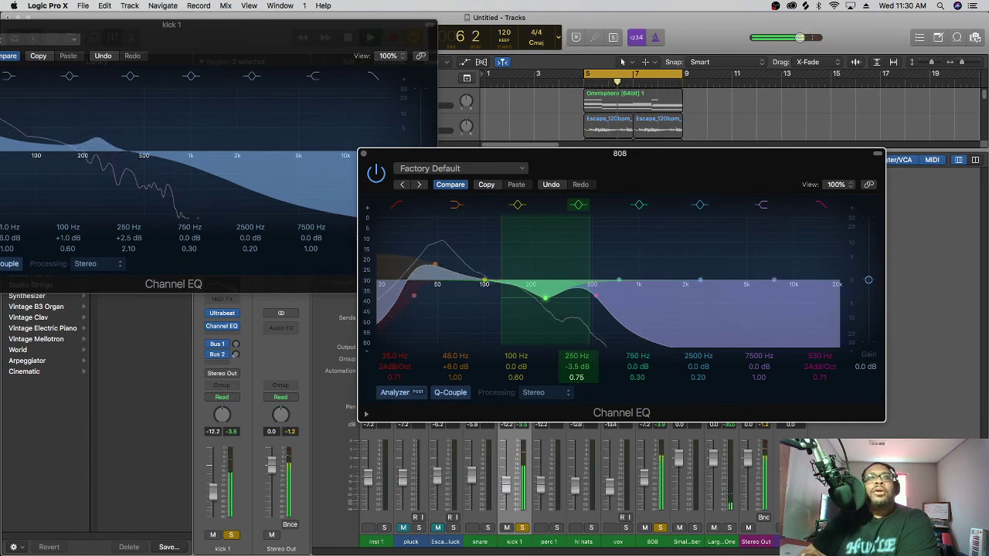
pyautogui.moveTo(576, 377); pyautogui.dragTo(576, 366)
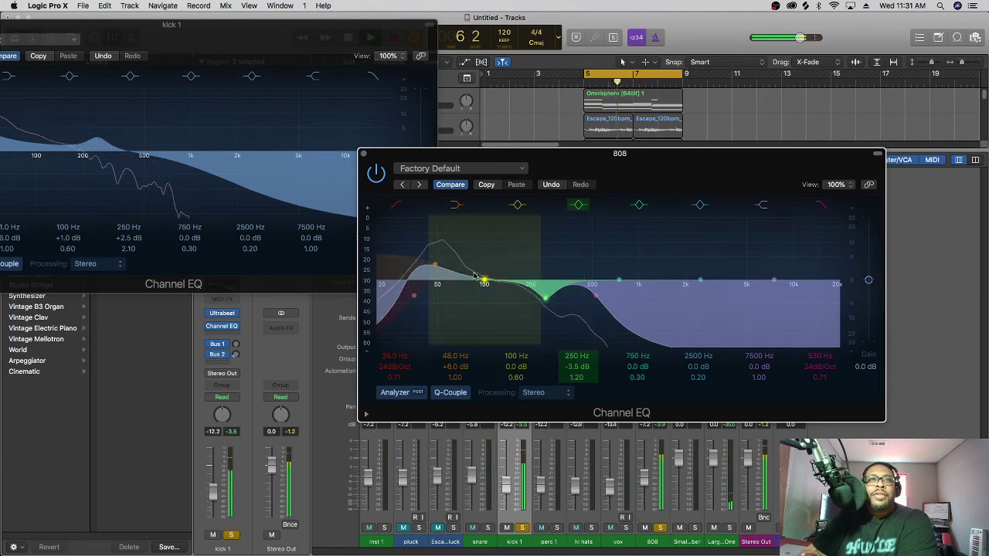
pyautogui.moveTo(483, 283); pyautogui.dragTo(484, 274)
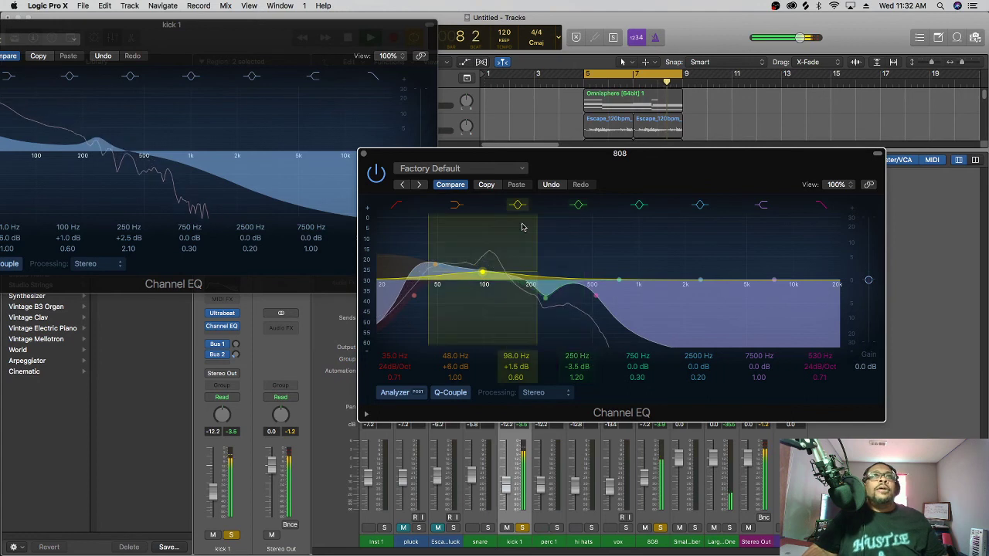
# Close the 808 and kick EQ windows and clear all track solos to hear the full beat.
pyautogui.click(362, 155)
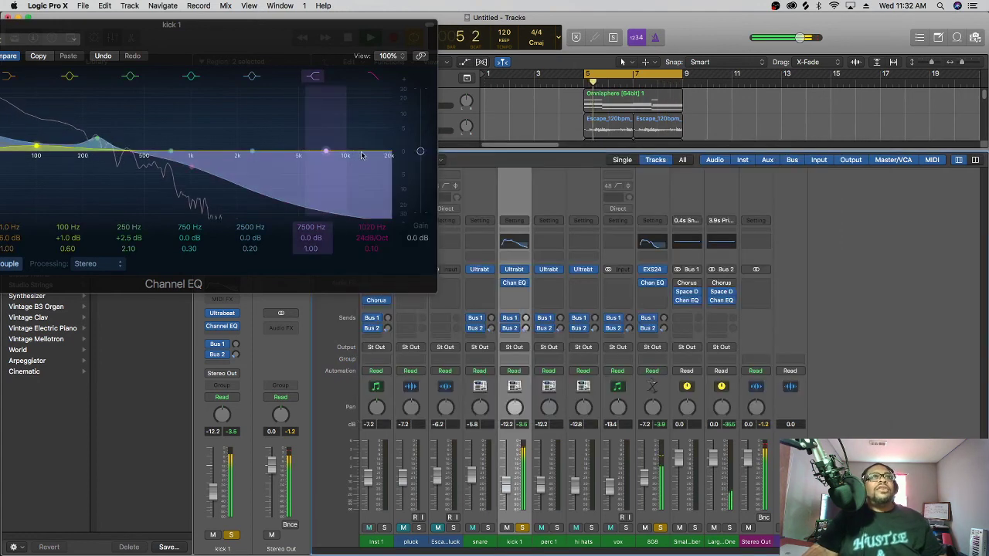
pyautogui.moveTo(232, 24); pyautogui.dragTo(380, 59)
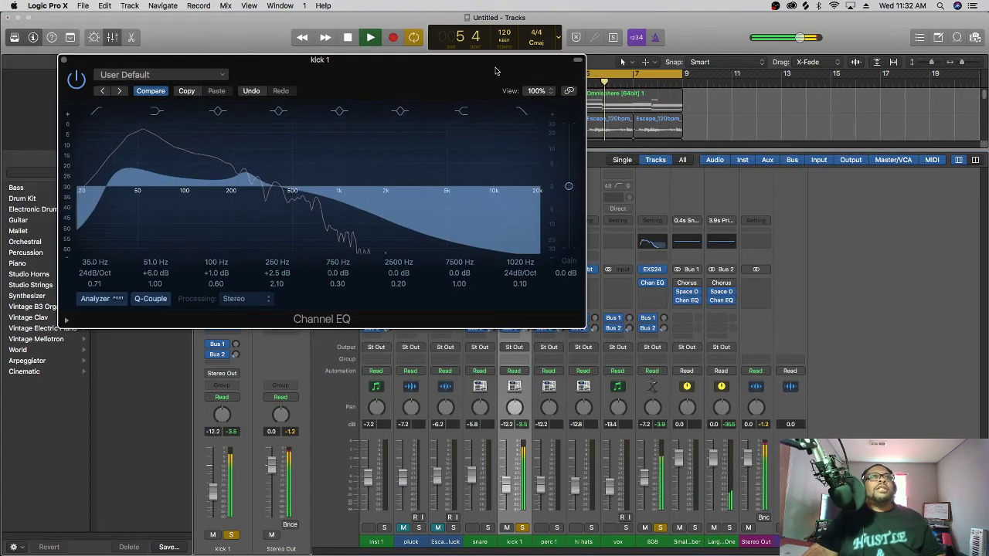
pyautogui.click(64, 60)
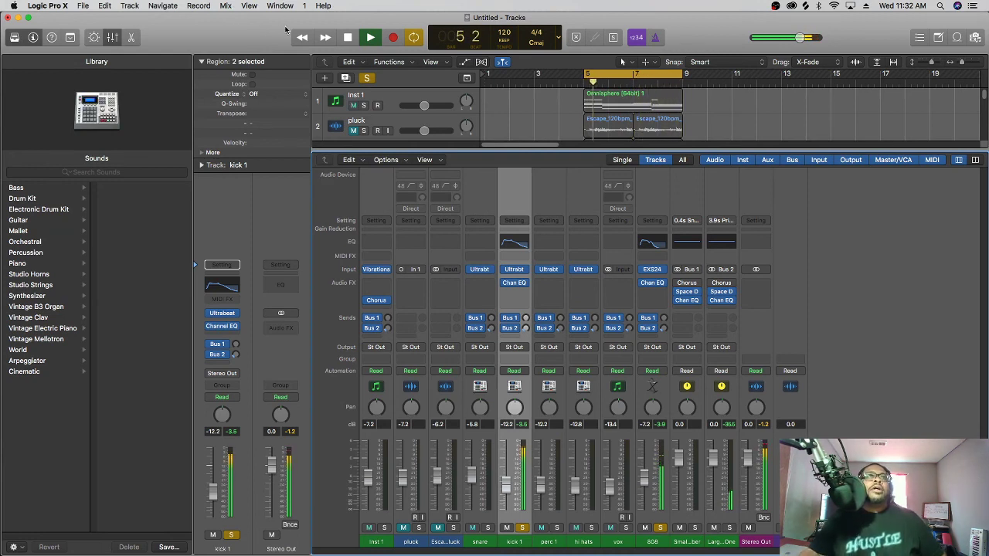
pyautogui.click(368, 78)
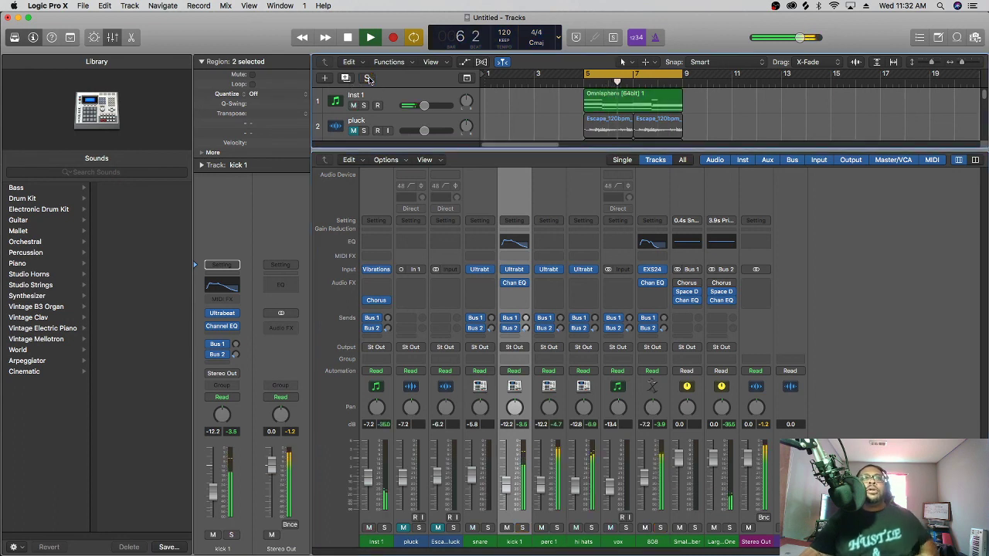